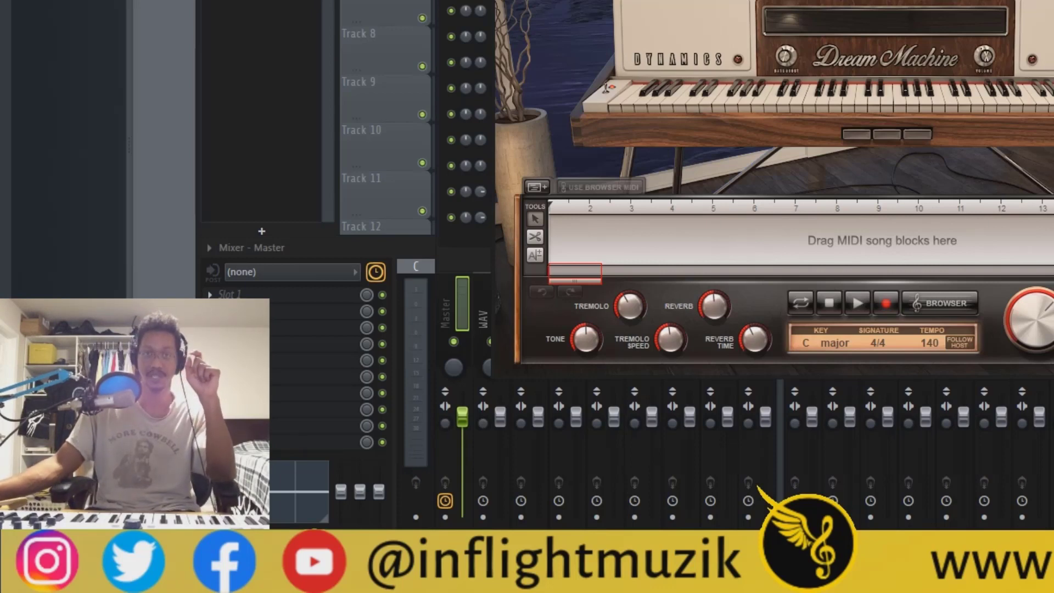
# - Open the Captain Chords and EZkeys plugins from the channel rack and place their windows side by side
pyautogui.press('F6')
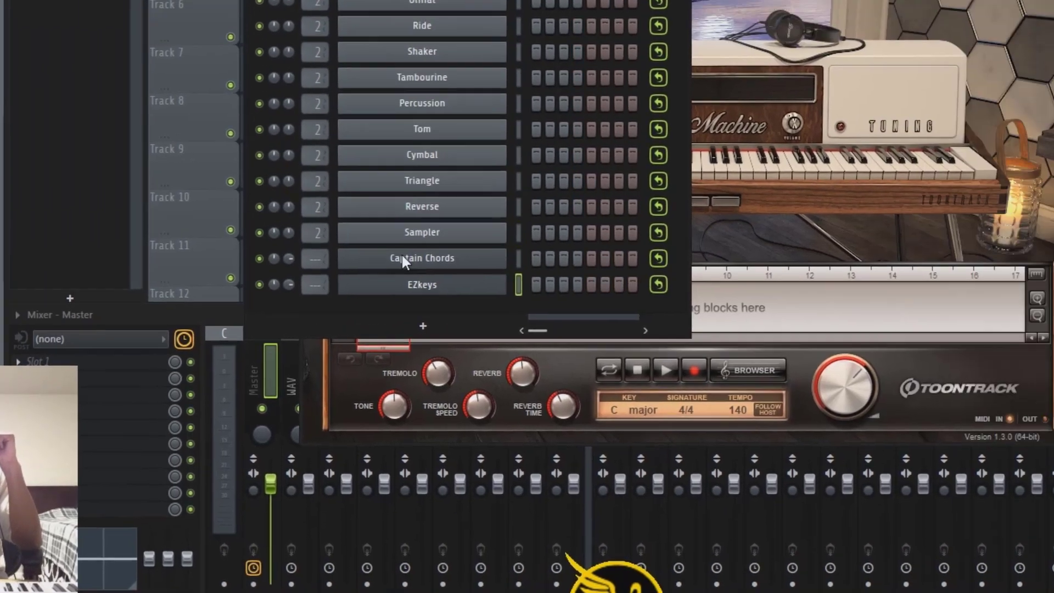
pyautogui.click(599, 192)
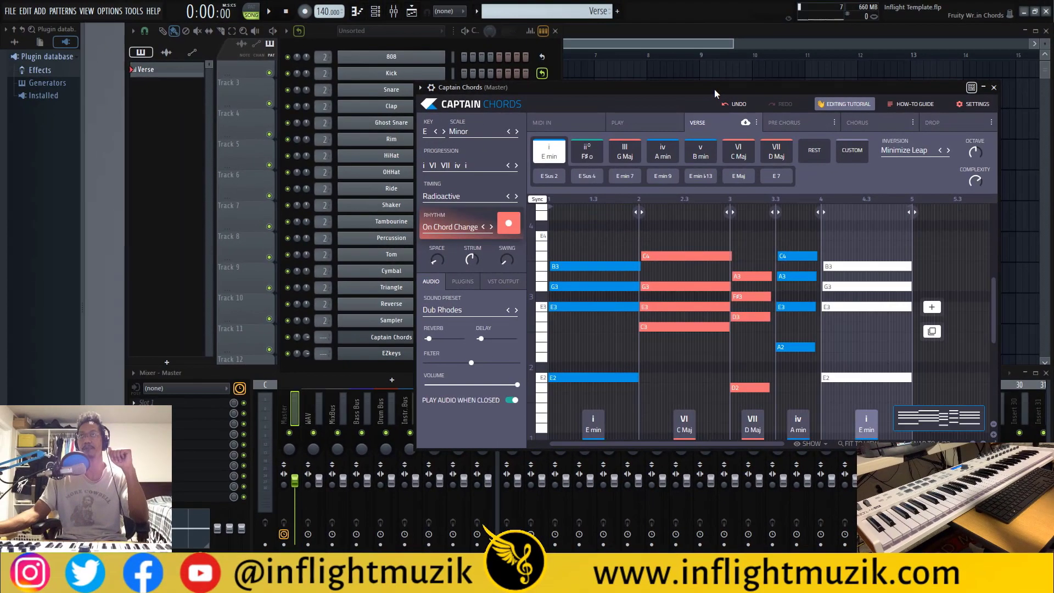
pyautogui.moveTo(700, 84); pyautogui.dragTo(564, 76)
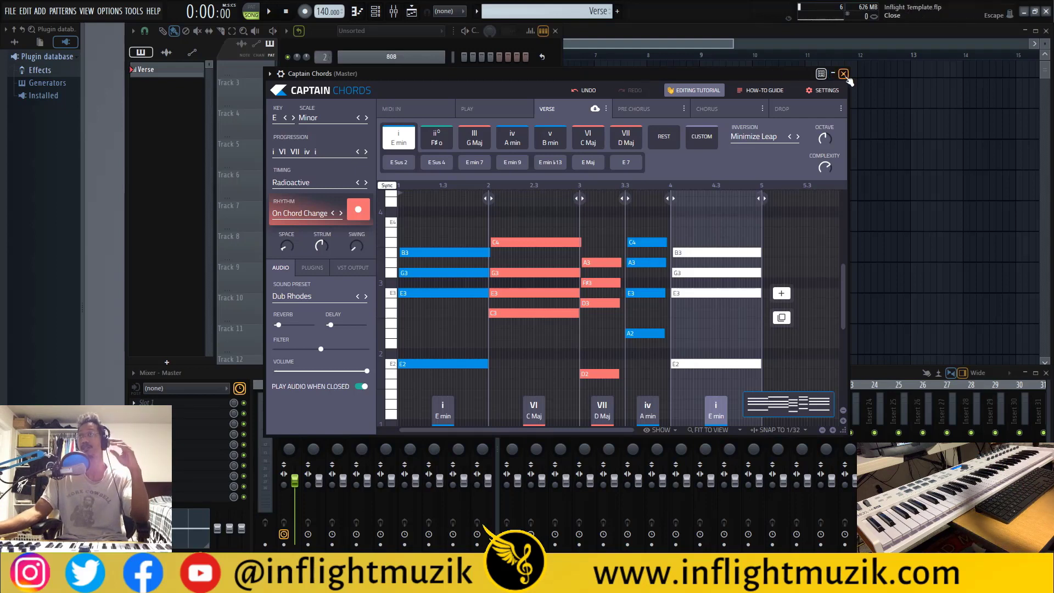
pyautogui.click(844, 76)
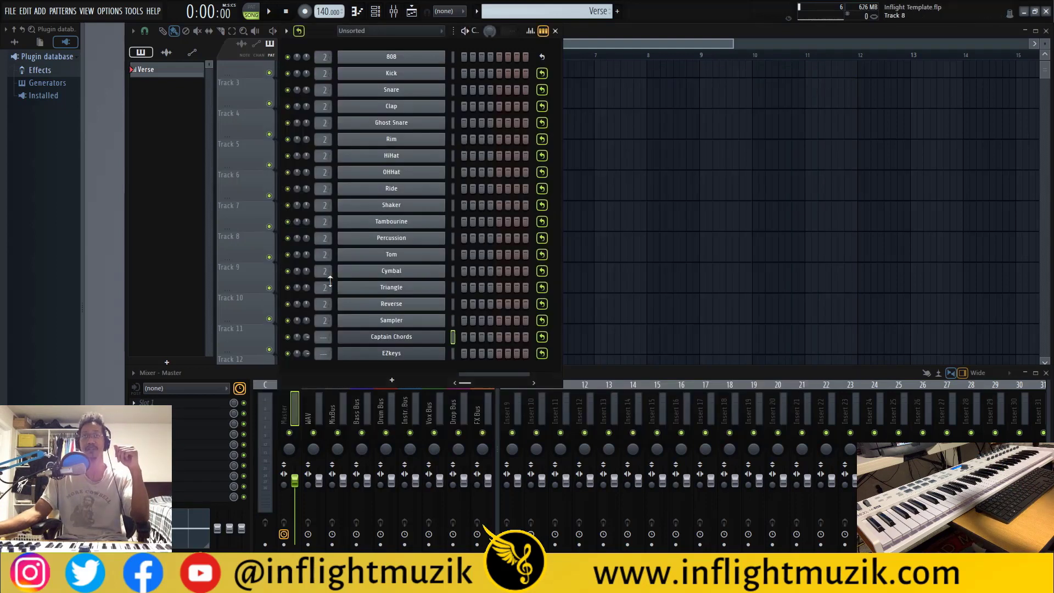
pyautogui.click(403, 338)
pyautogui.moveTo(611, 81); pyautogui.dragTo(769, 80)
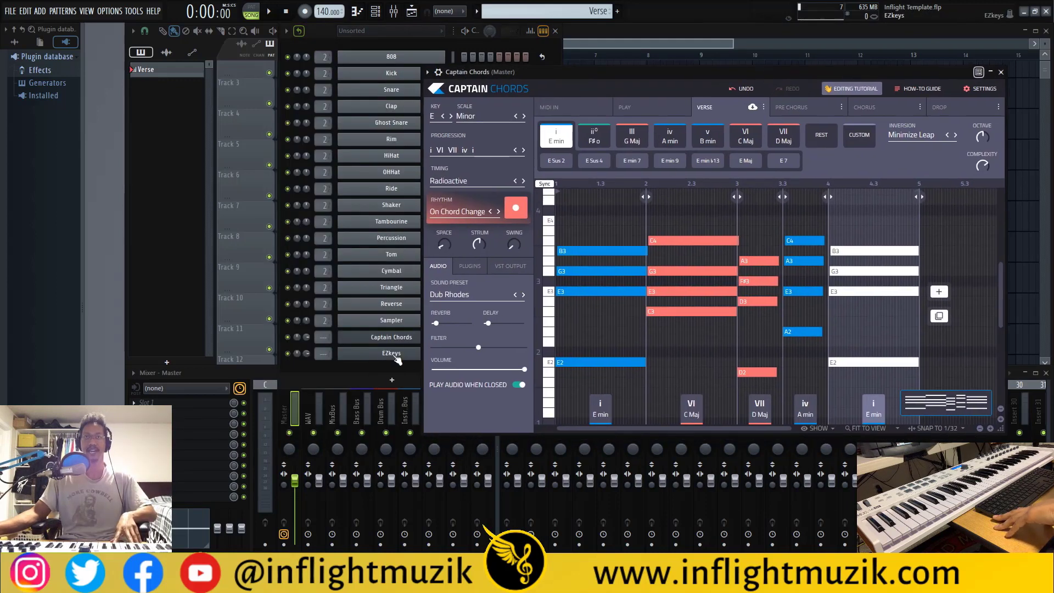
pyautogui.click(394, 354)
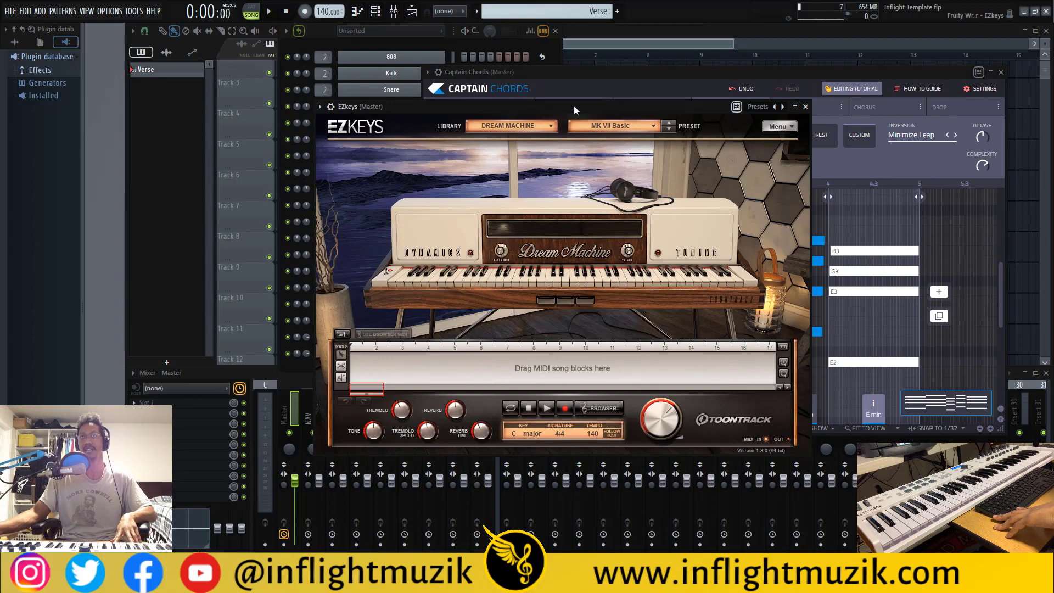
pyautogui.moveTo(432, 107); pyautogui.dragTo(201, 107)
pyautogui.moveTo(563, 78); pyautogui.dragTo(609, 87)
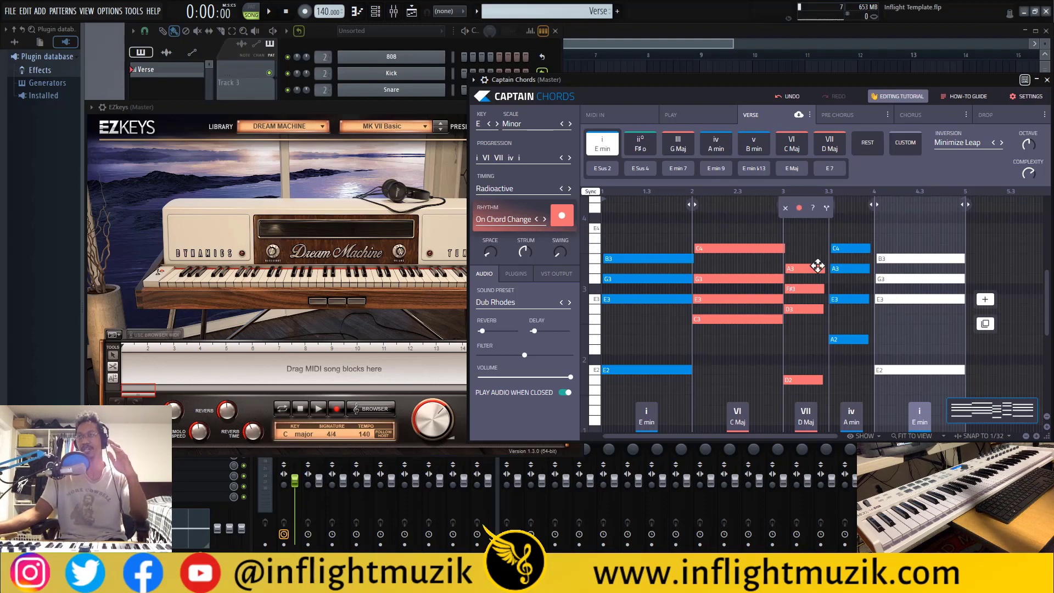
# - Transfer the Captain Chords progression to bar 1 of the EZkeys song track, importing it with Humanize MIDI enabled
pyautogui.moveTo(980, 411); pyautogui.dragTo(271, 362)
pyautogui.moveTo(152, 373); pyautogui.dragTo(125, 373)
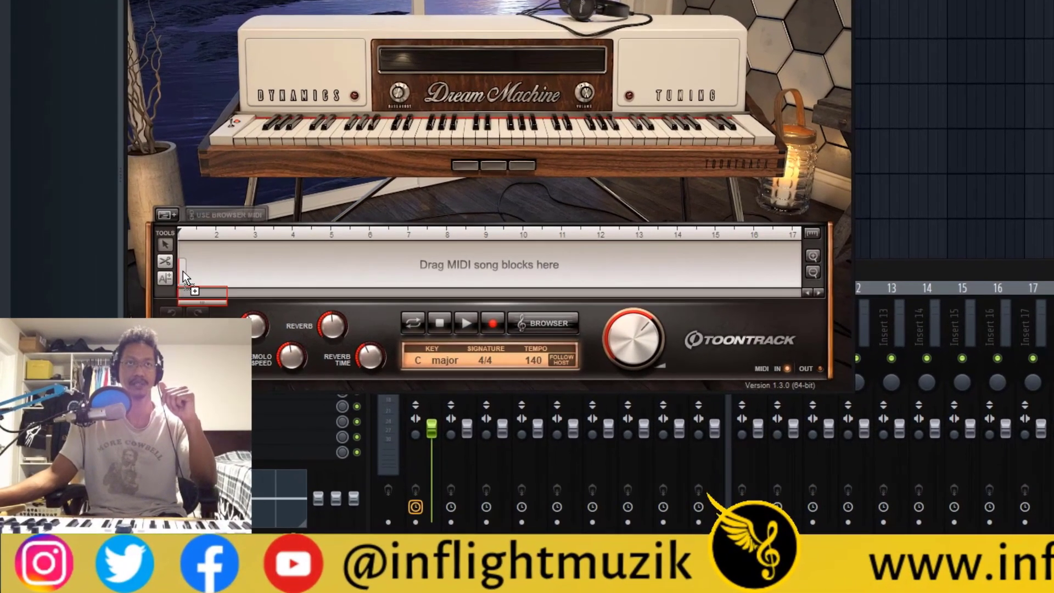
pyautogui.moveTo(182, 272); pyautogui.dragTo(183, 271)
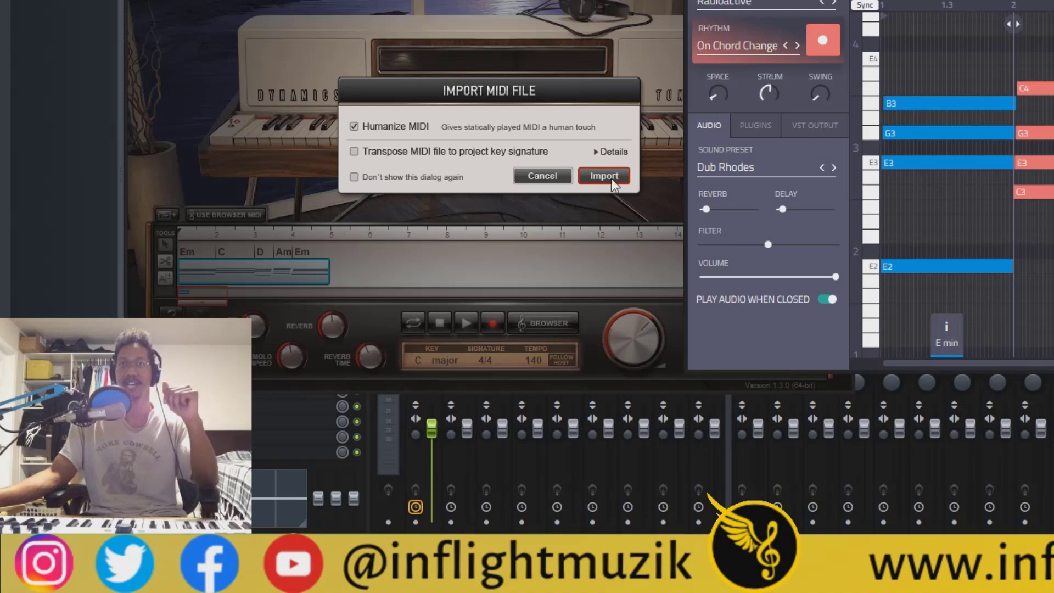
pyautogui.click(609, 176)
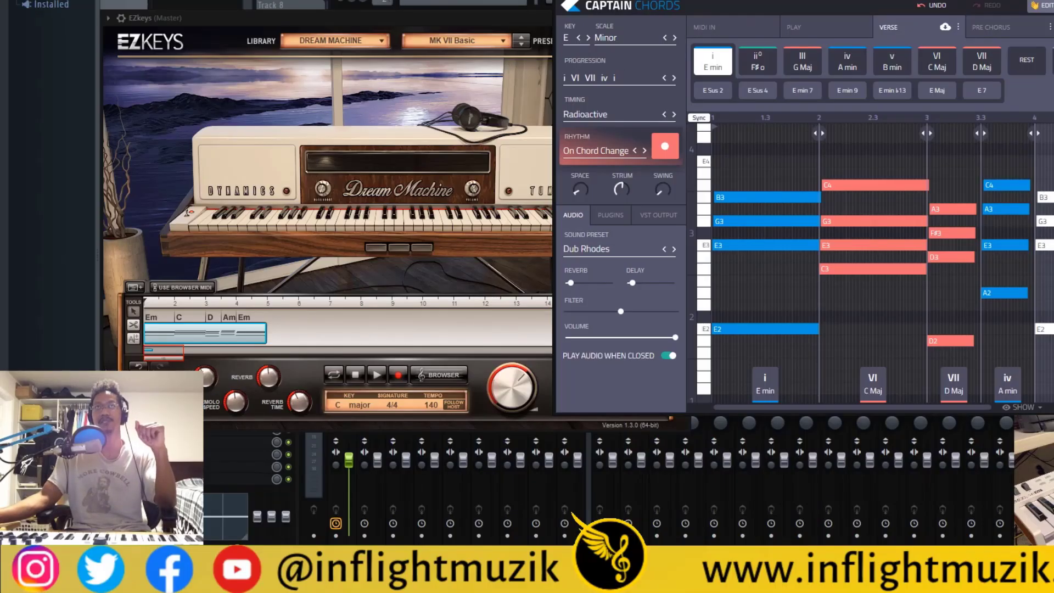
# - Mute the EZkeys channel and listen to the imported chord progression with EZkeys' own song playback
pyautogui.press('F6')
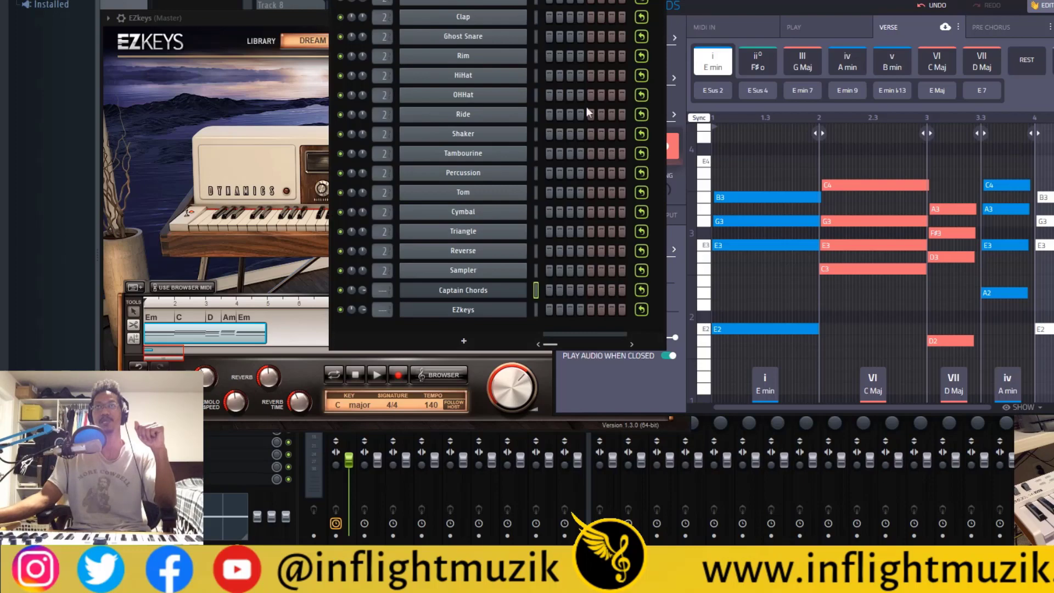
pyautogui.click(341, 310)
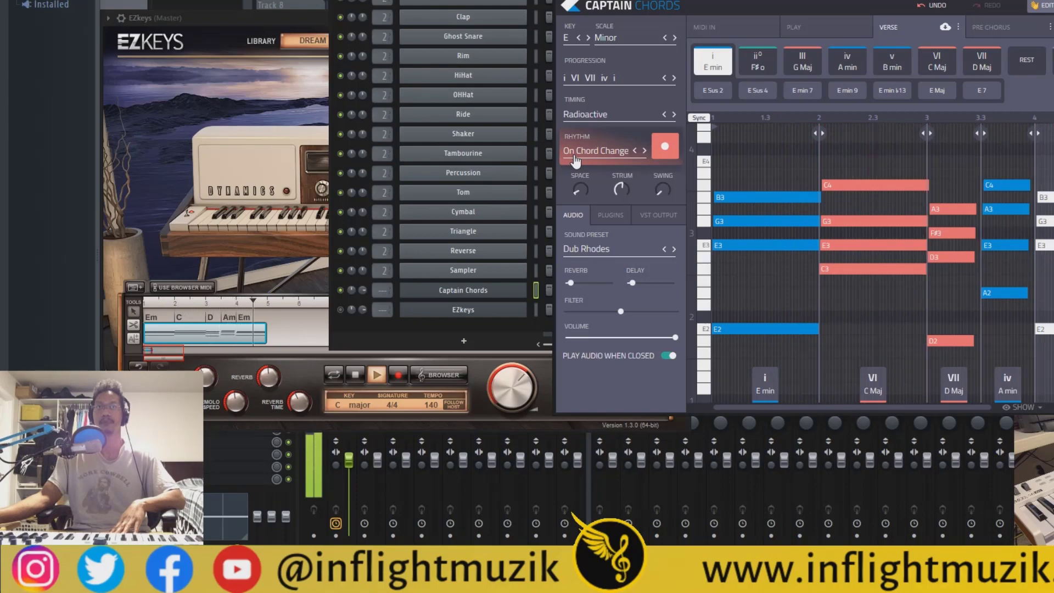
pyautogui.click(374, 374)
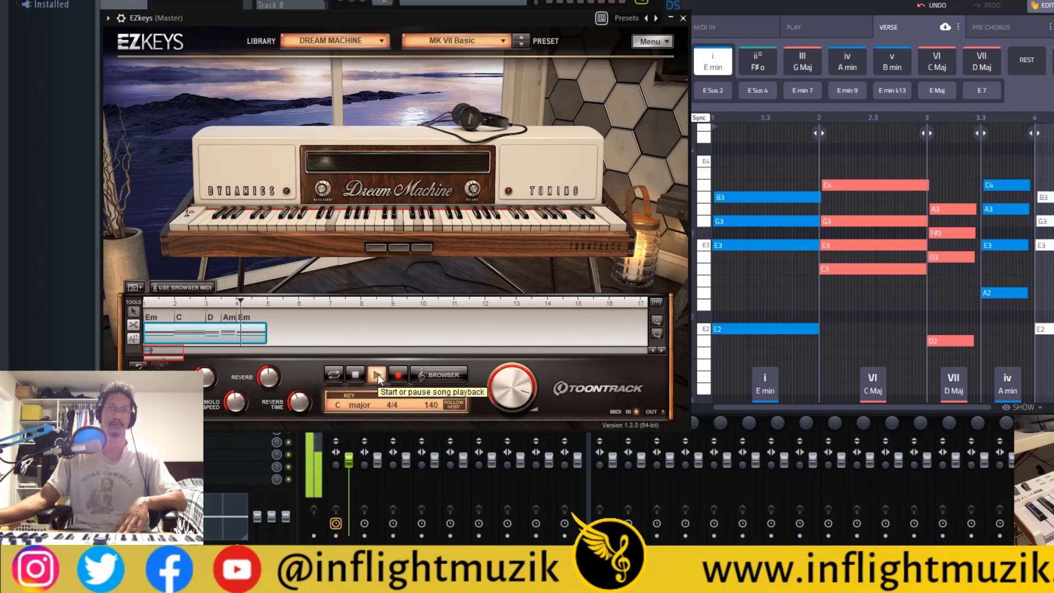
pyautogui.click(377, 373)
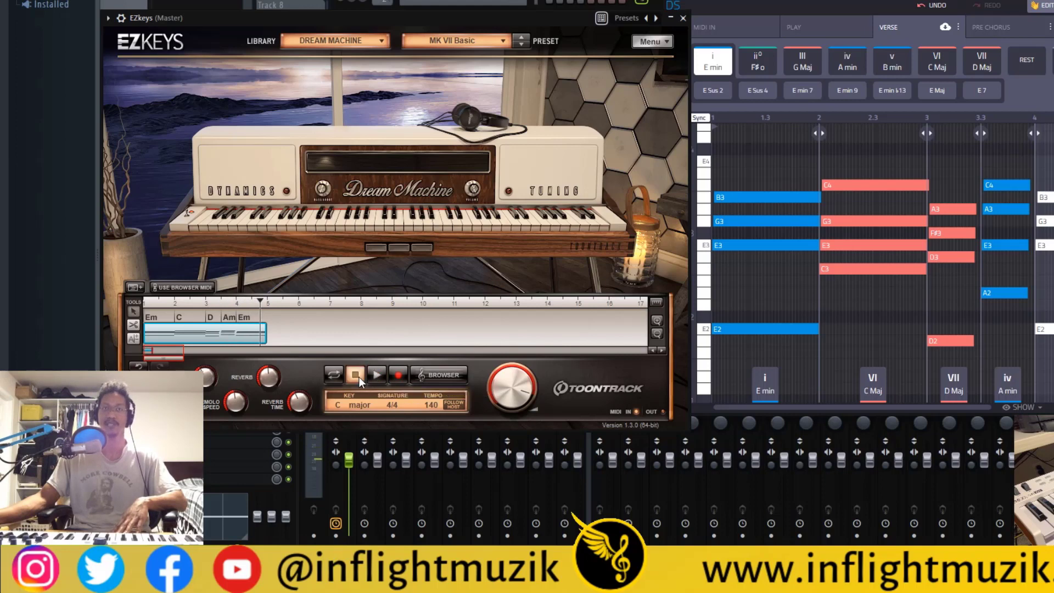
pyautogui.click(357, 376)
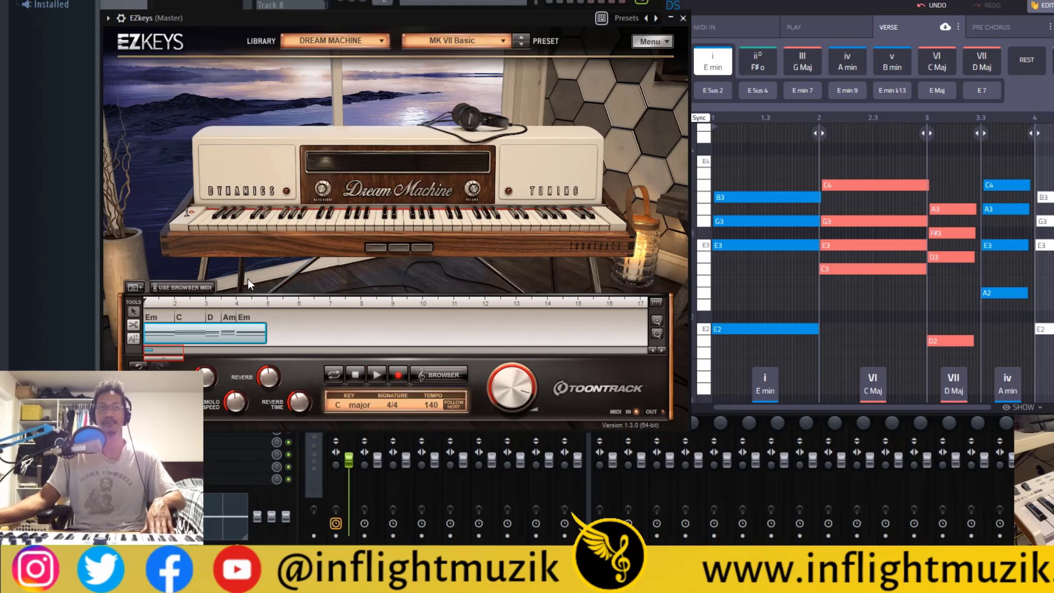
# - Turn on browser MIDI for the imported chord block and open the Funk Straight 4/4 folder in the EZKEYS MIDI library
pyautogui.click(180, 289)
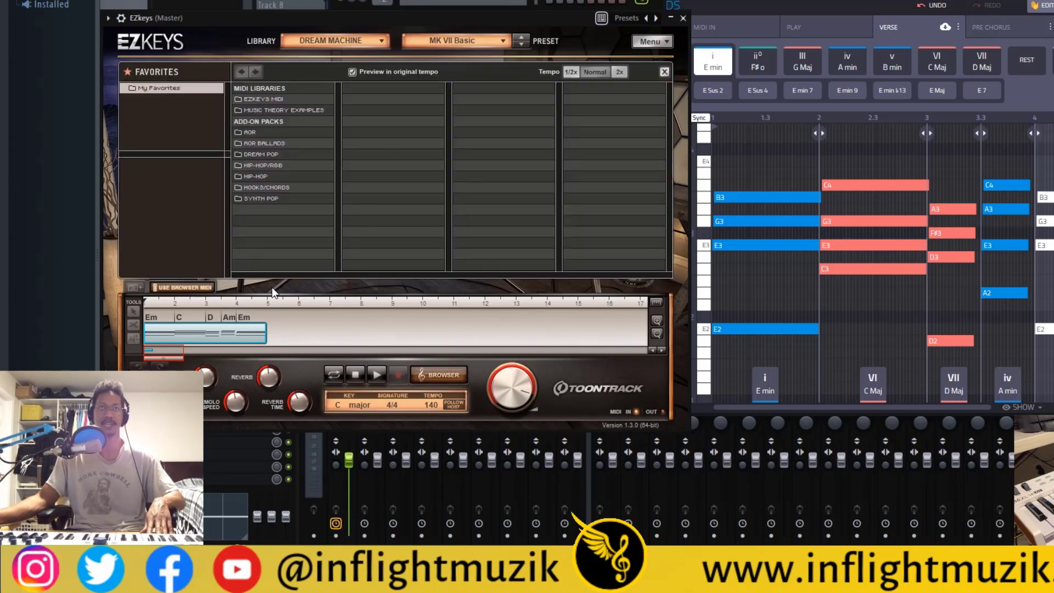
pyautogui.moveTo(256, 23); pyautogui.dragTo(291, 25)
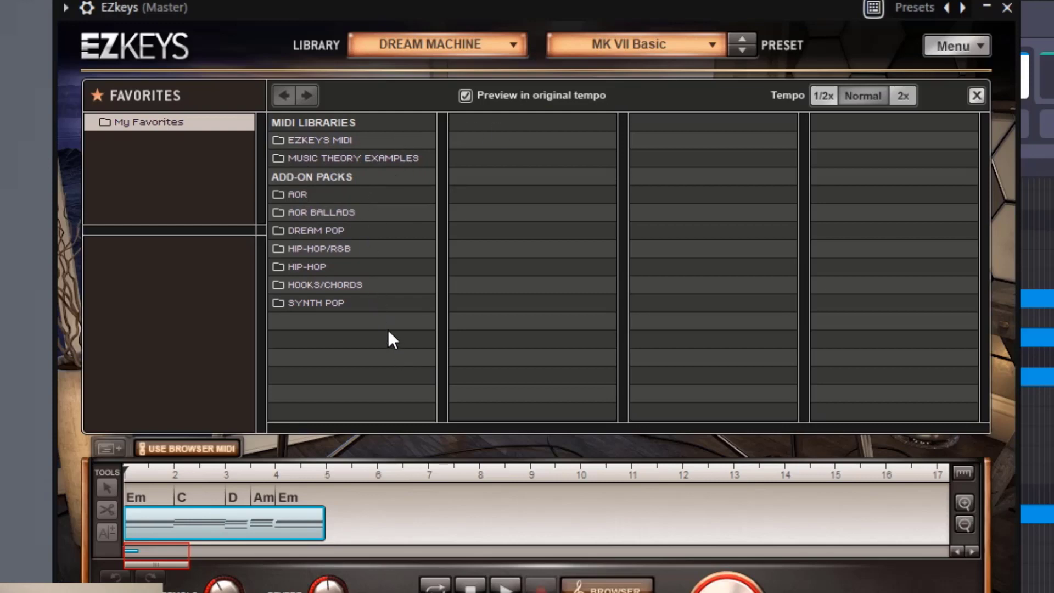
pyautogui.click(298, 142)
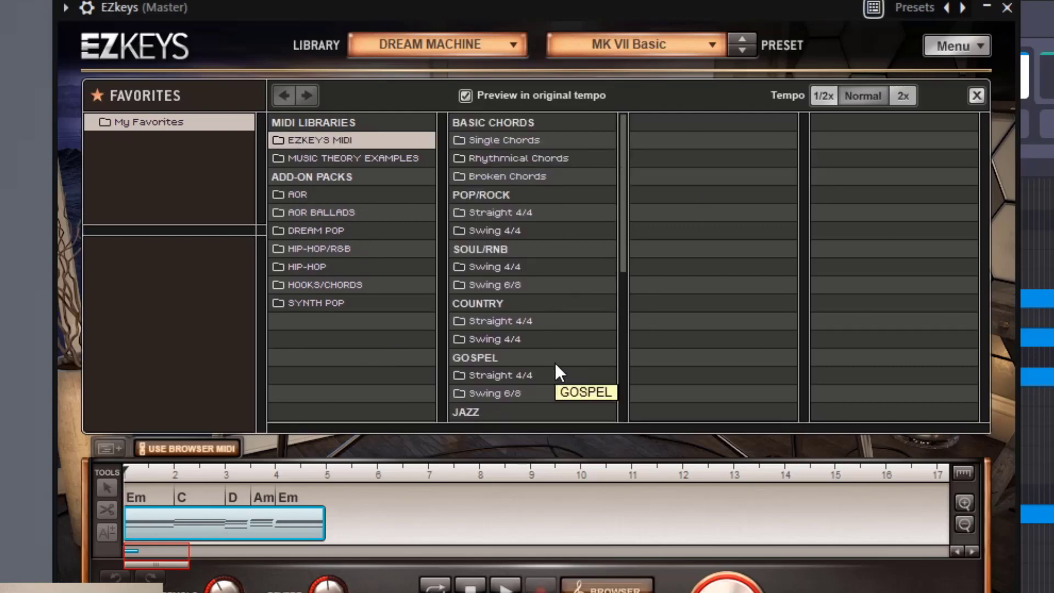
pyautogui.scroll(-5, 531, 297)
pyautogui.click(477, 376)
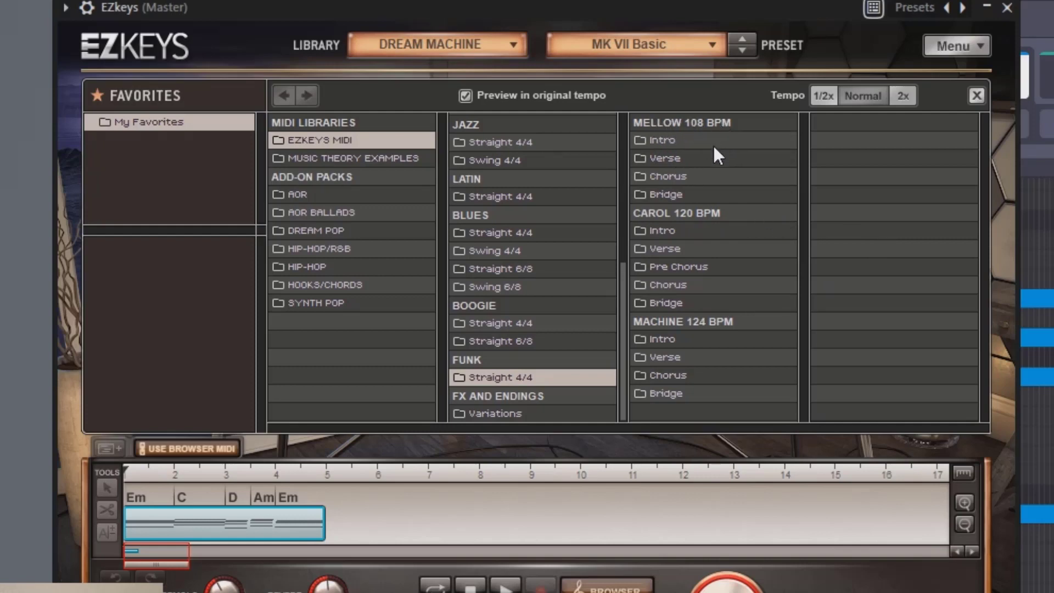
# - Look through the Mellow 108 BPM Chorus variations and the Blues Straight 6/8 grooves in the MIDI library
pyautogui.click(666, 176)
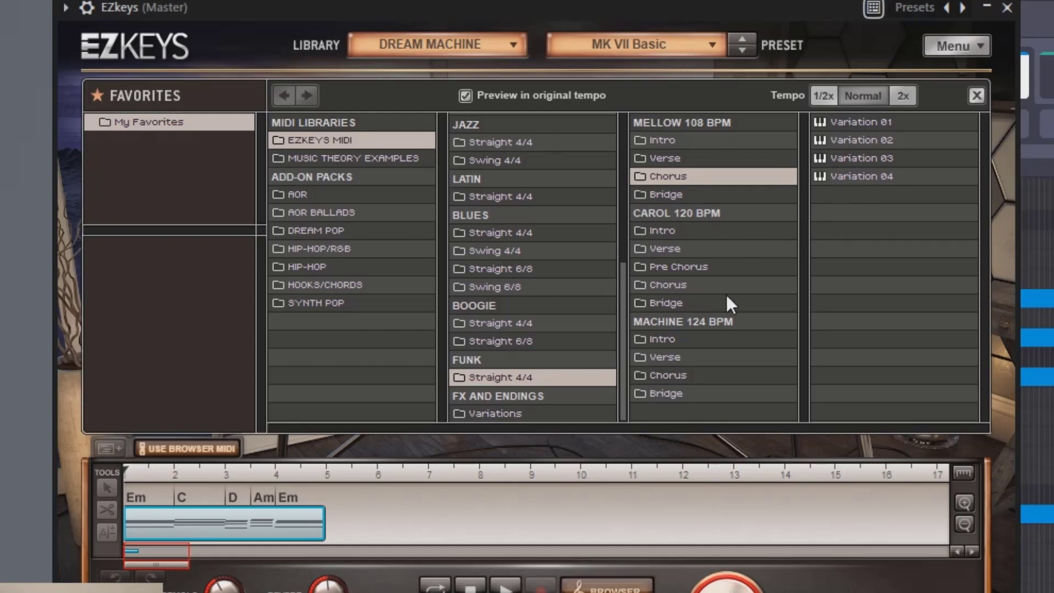
pyautogui.click(494, 269)
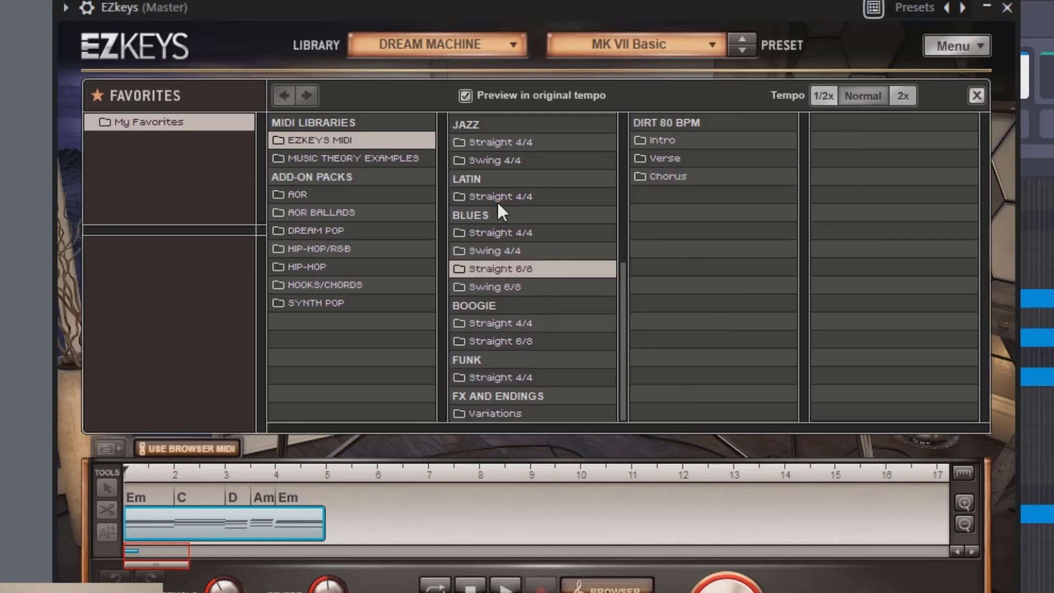
pyautogui.scroll(3, 497, 202)
pyautogui.scroll(-3, 521, 220)
# - Apply Variation 01 from the Funk Straight 4/4, Mellow 108 BPM Chorus folder to the EZkeys chord block
pyautogui.click(515, 379)
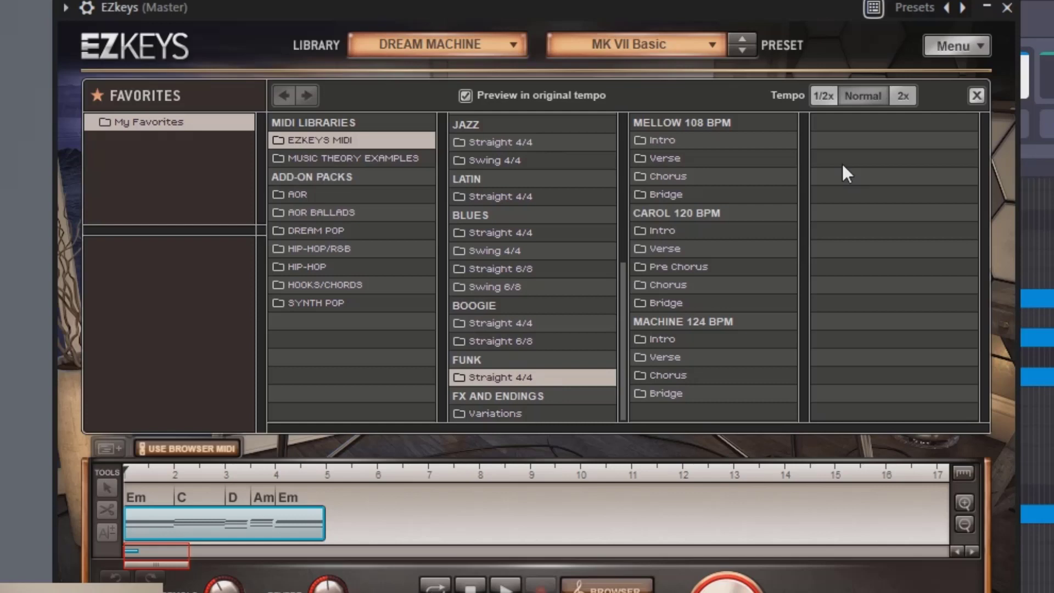
pyautogui.click(663, 143)
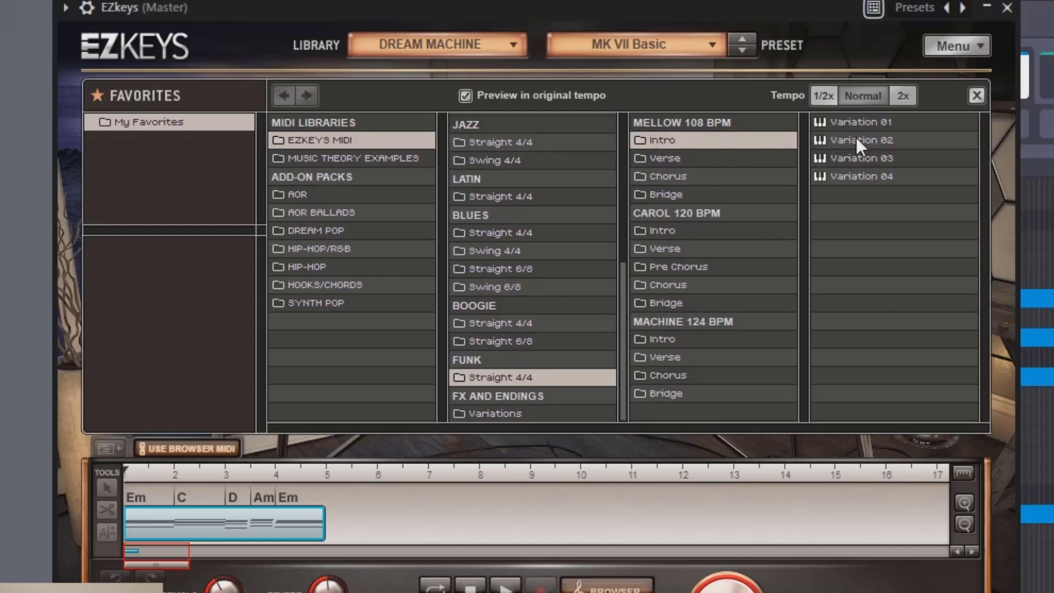
pyautogui.click(690, 187)
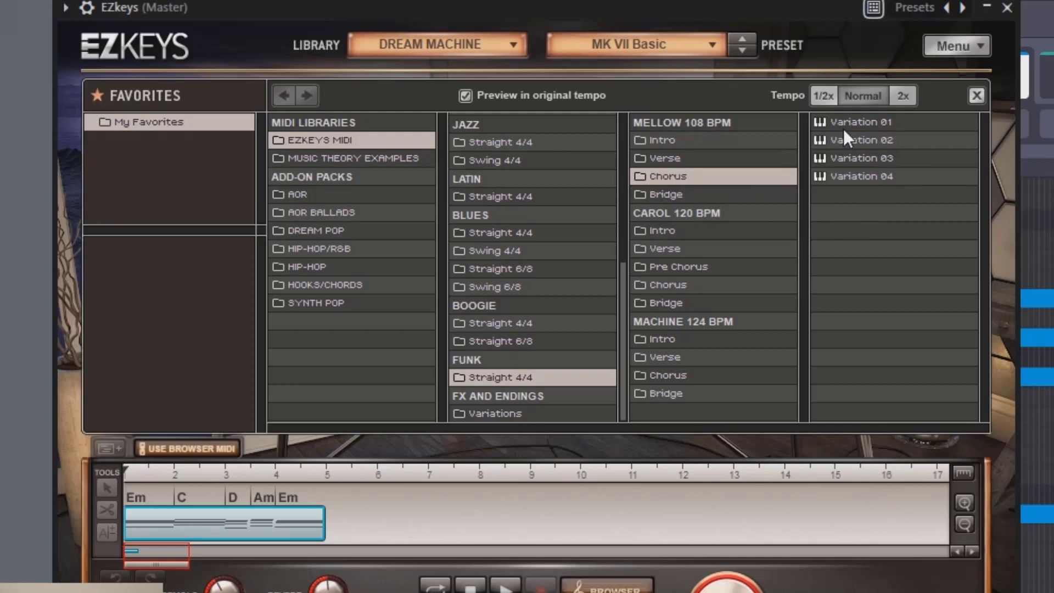
pyautogui.click(865, 121)
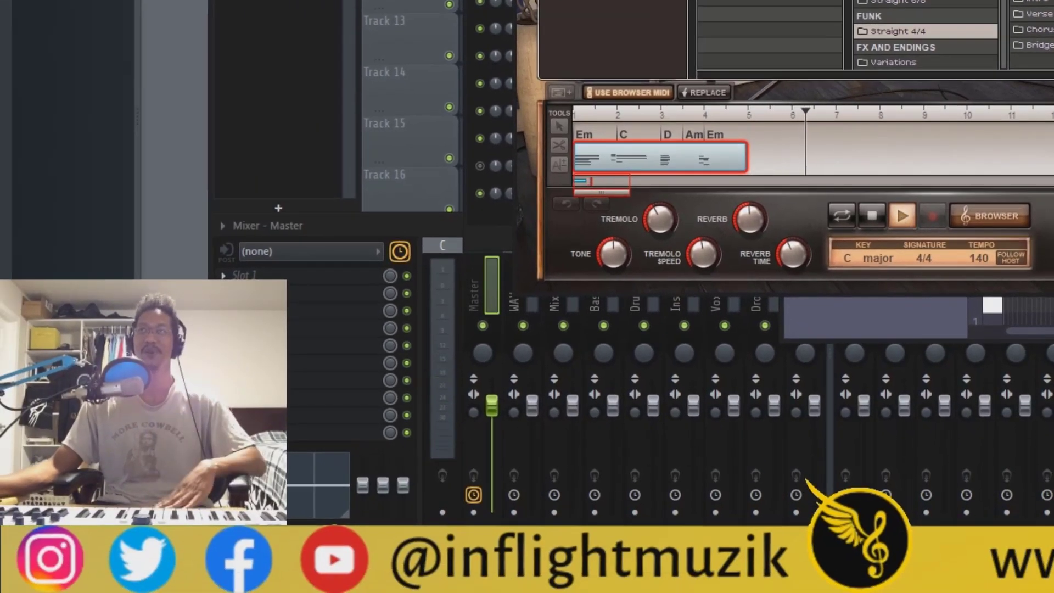
# - Play back Captain Chords and EZkeys together, and each one alone with the other's channel muted
pyautogui.click(1043, 571)
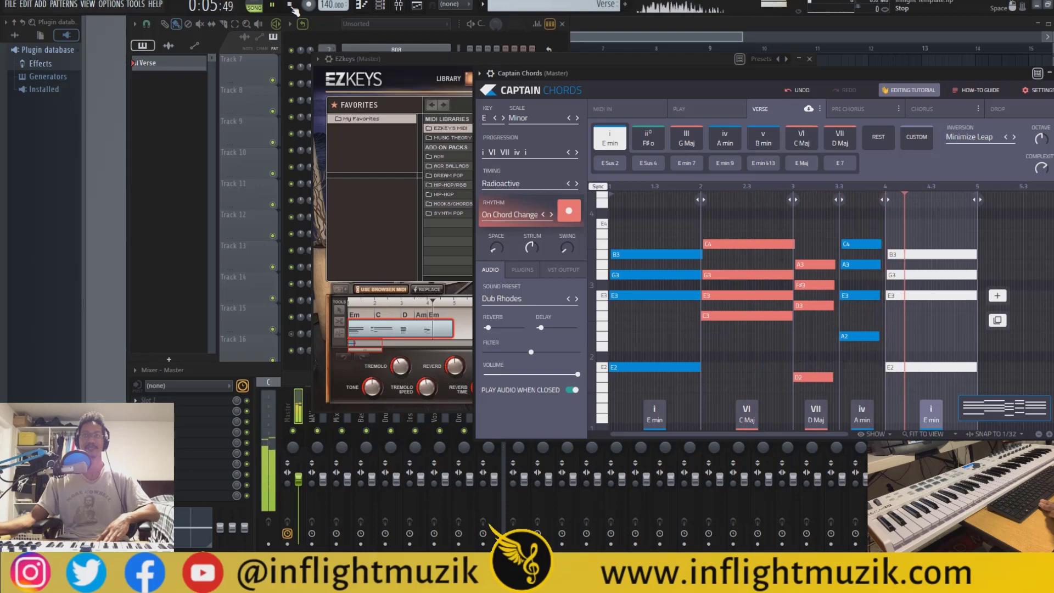
pyautogui.click(289, 5)
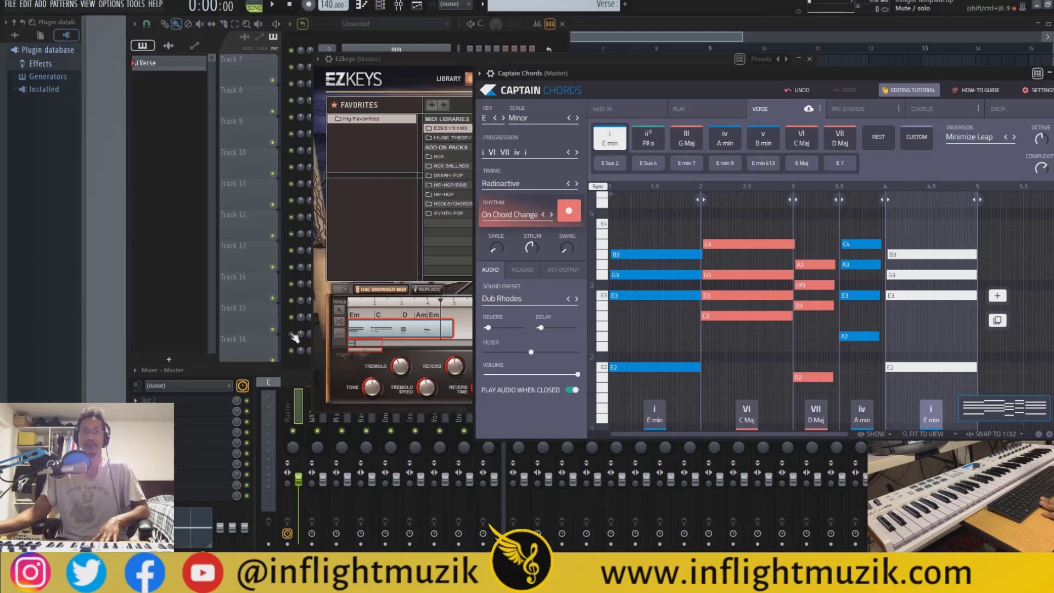
pyautogui.click(302, 356)
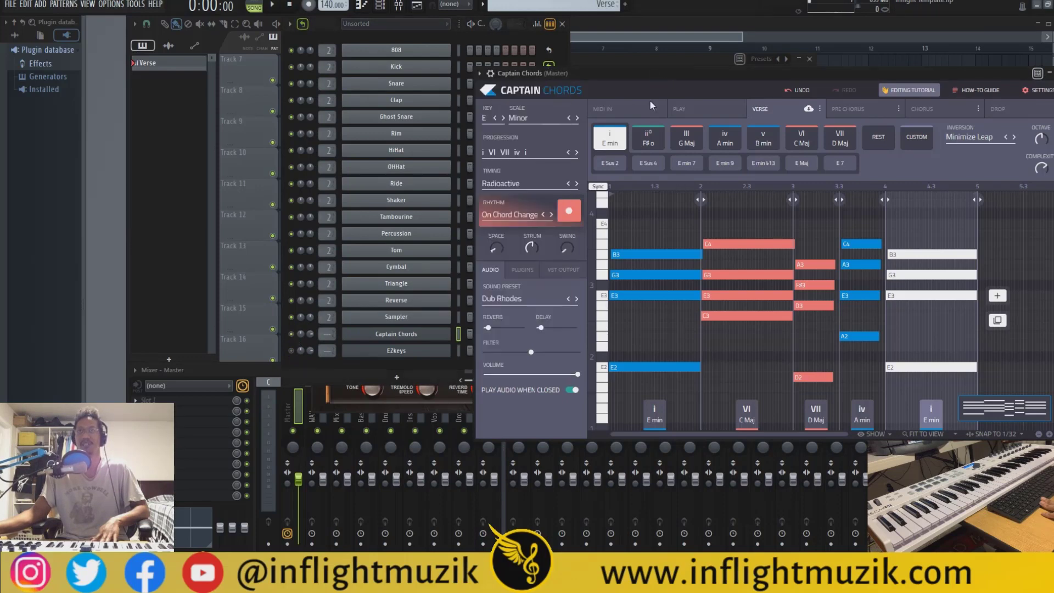
pyautogui.press('space')
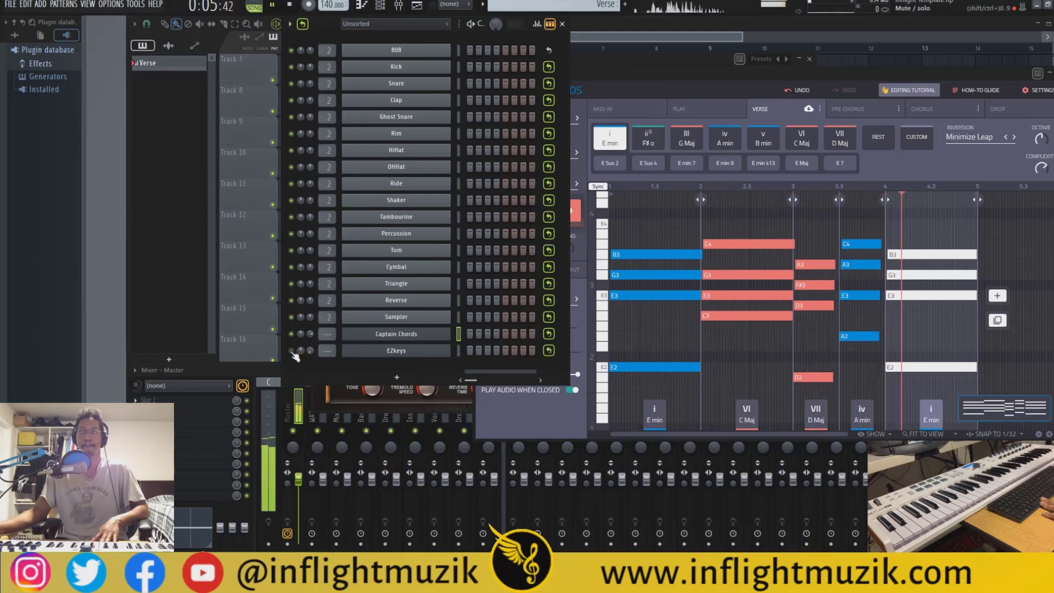
pyautogui.press('space')
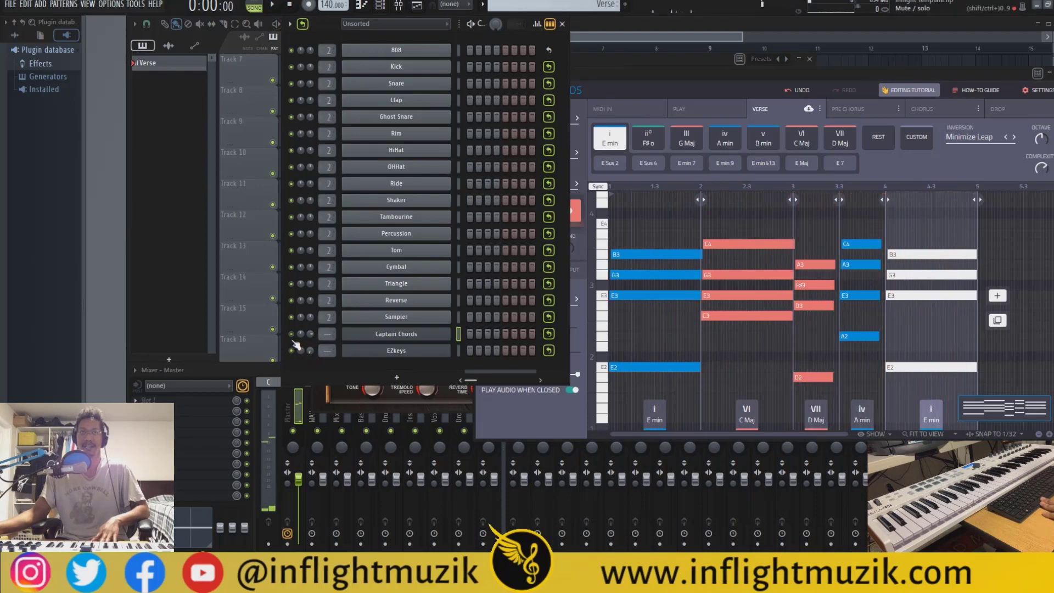
pyautogui.press('space')
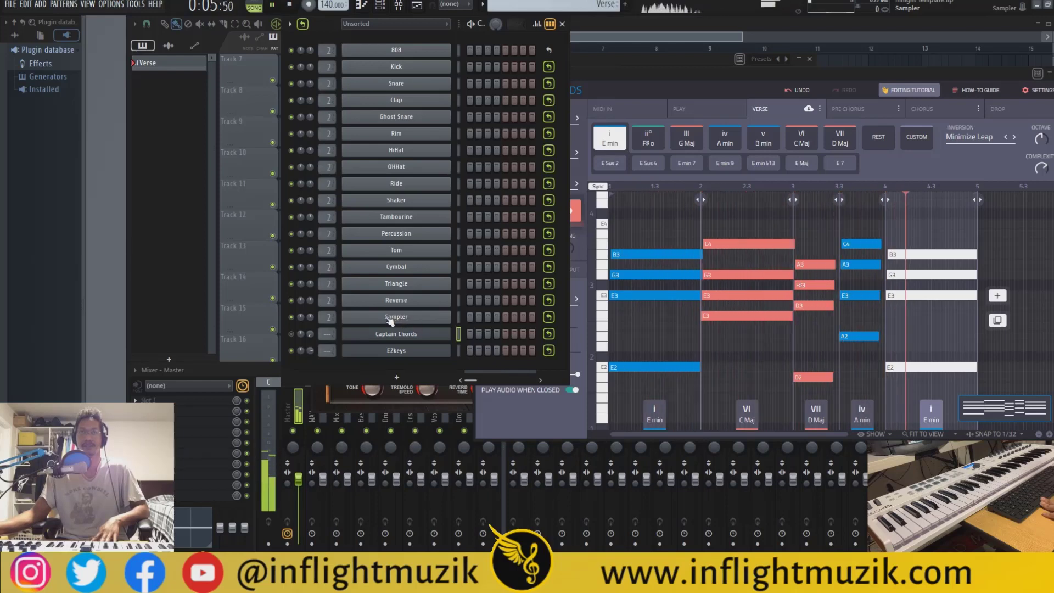
pyautogui.press('space')
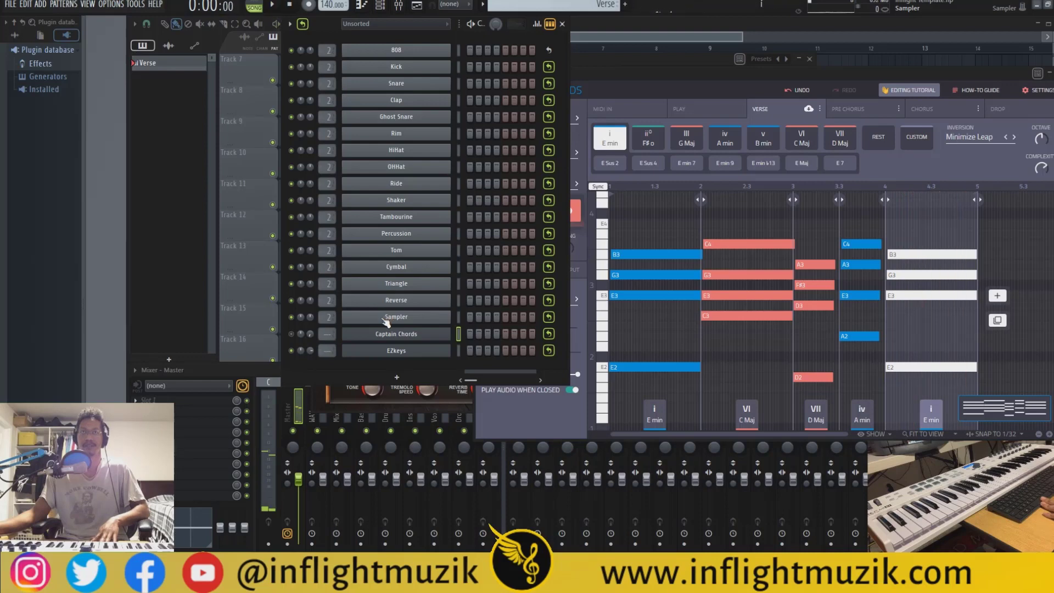
# - Reset the Captain Chords channel volume and play back both instruments together
pyautogui.rightClick(309, 337)
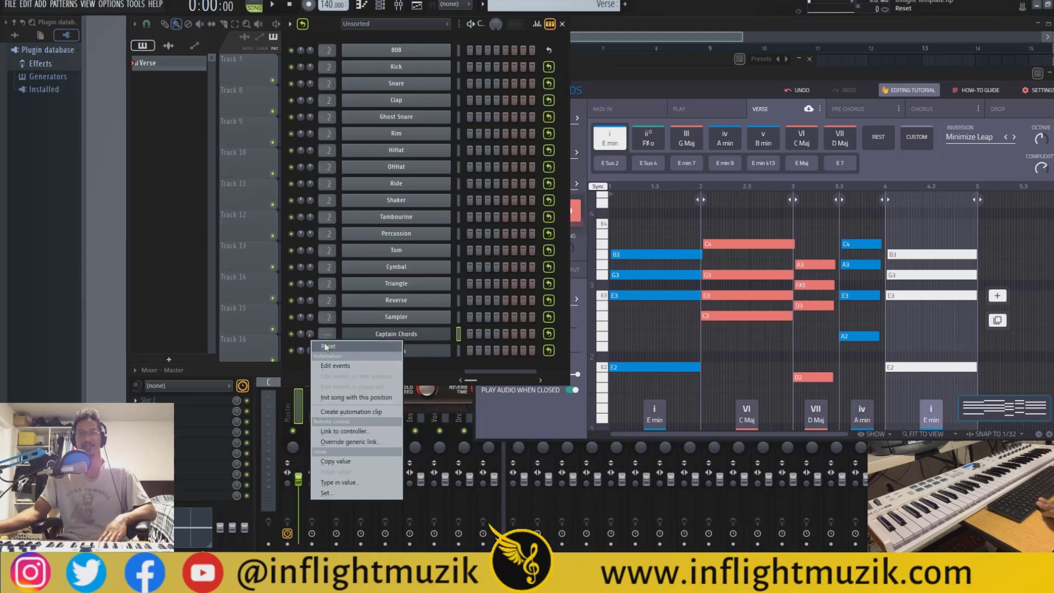
pyautogui.click(326, 346)
pyautogui.press('space')
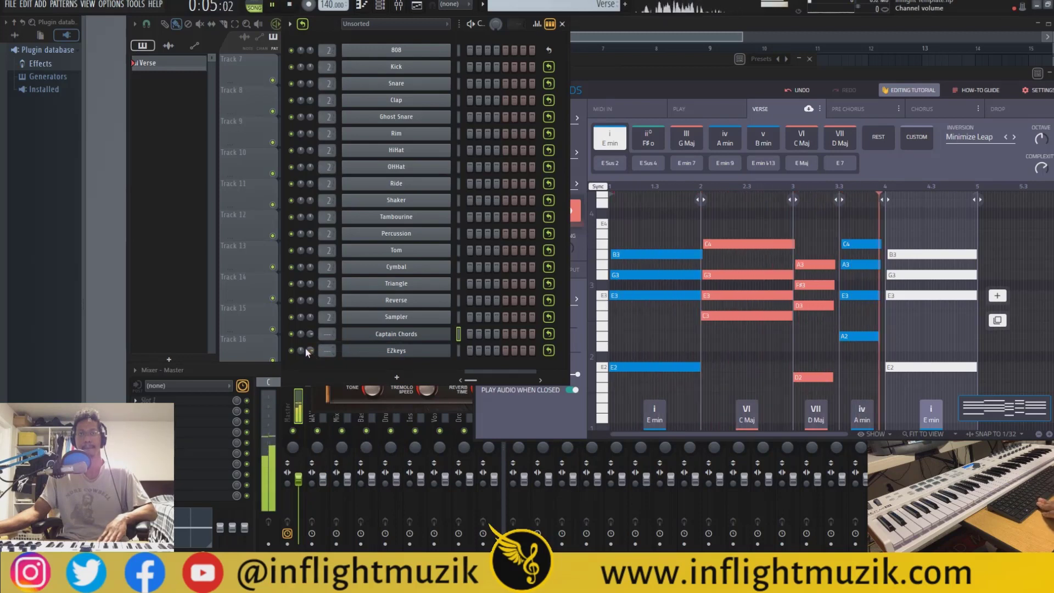
pyautogui.press('space')
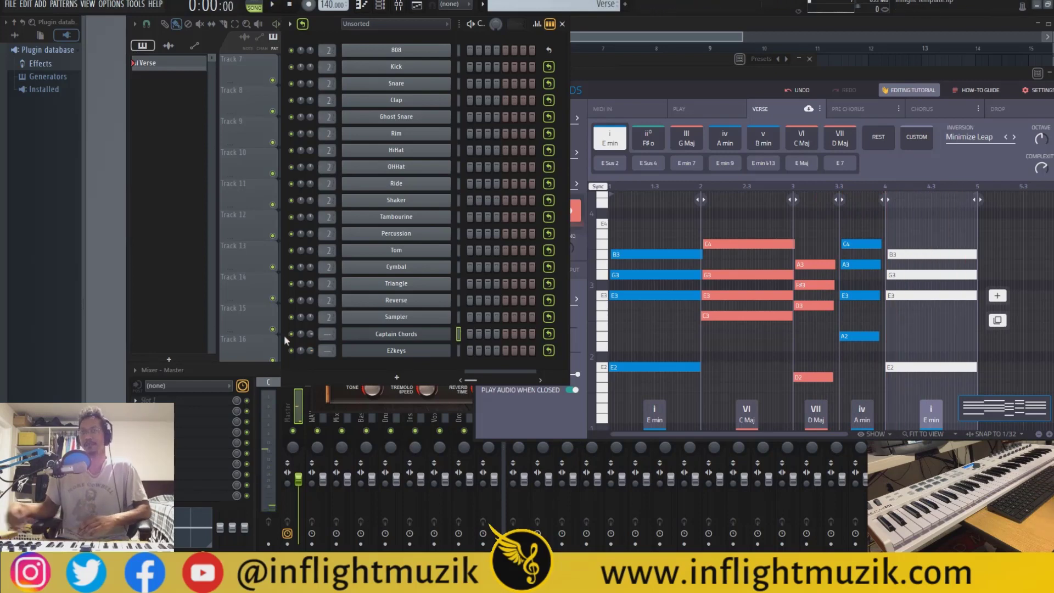
# - Close the Captain Chords window and bring the EZkeys window to the front
pyautogui.click(666, 78)
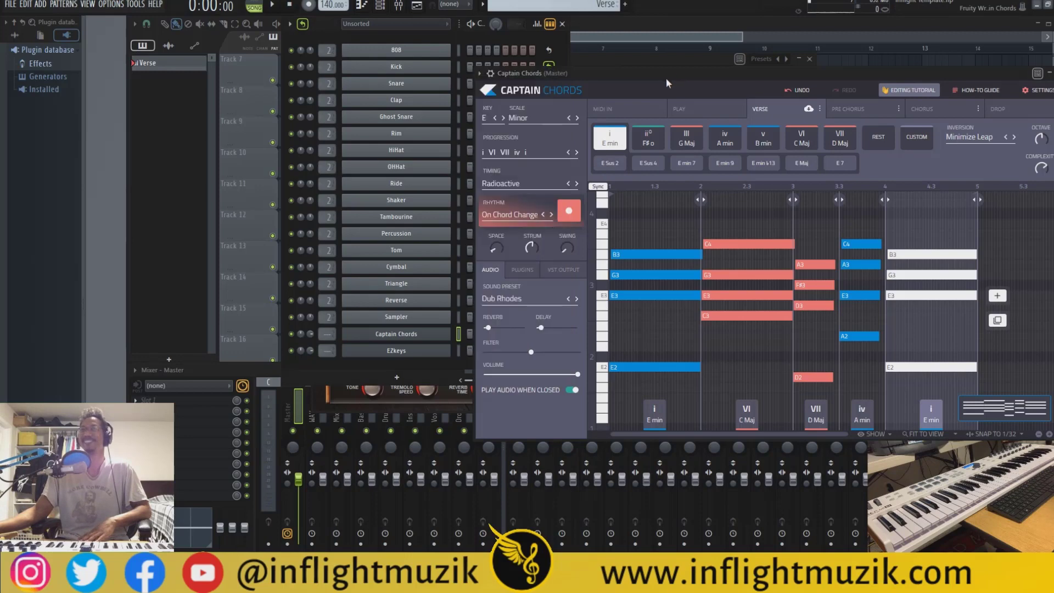
pyautogui.moveTo(663, 77); pyautogui.dragTo(458, 86)
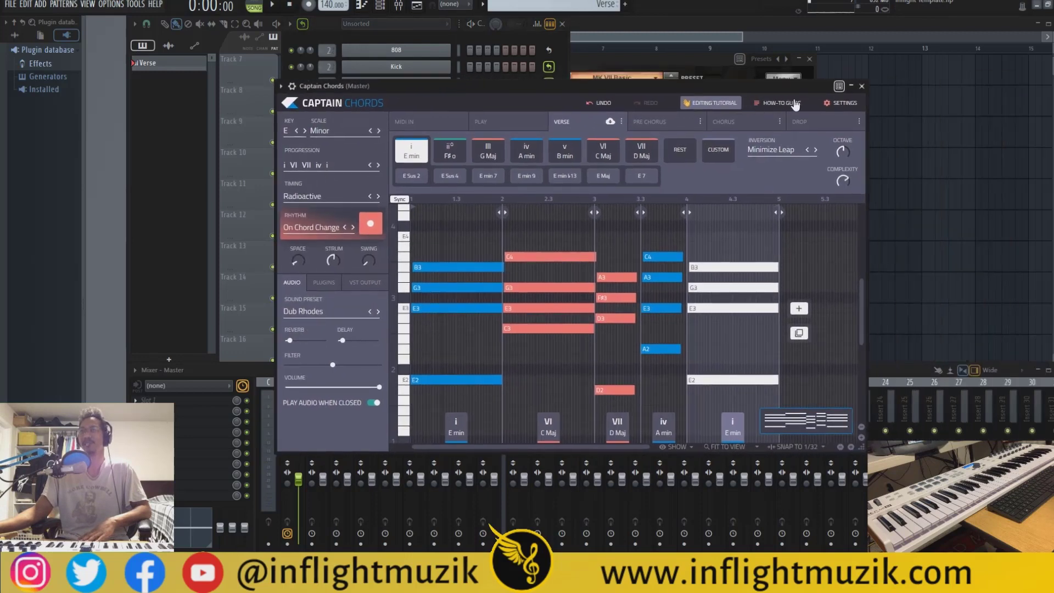
pyautogui.click(862, 86)
pyautogui.click(677, 61)
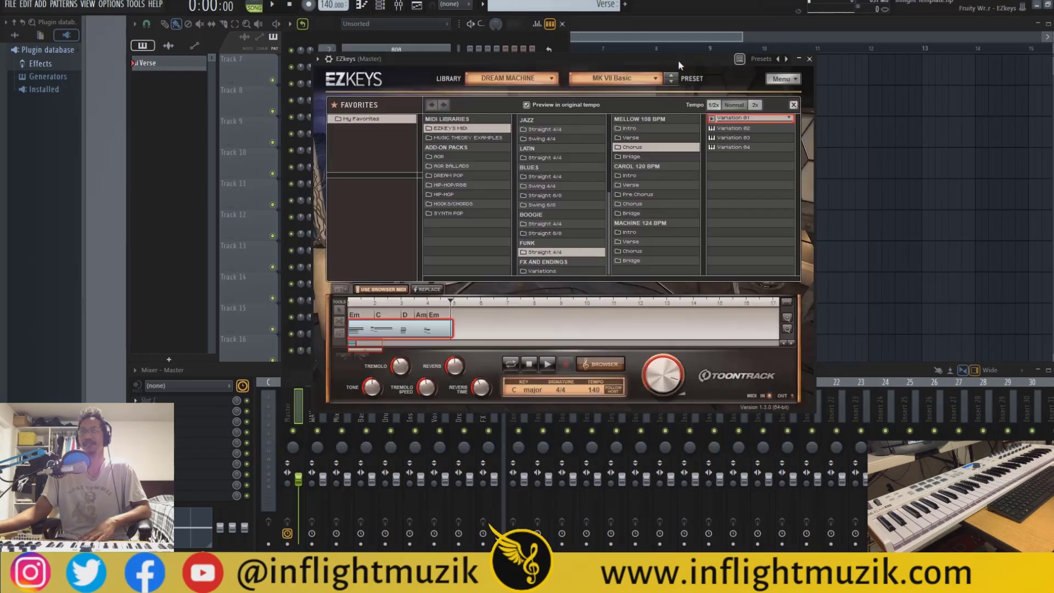
pyautogui.moveTo(618, 61); pyautogui.dragTo(633, 64)
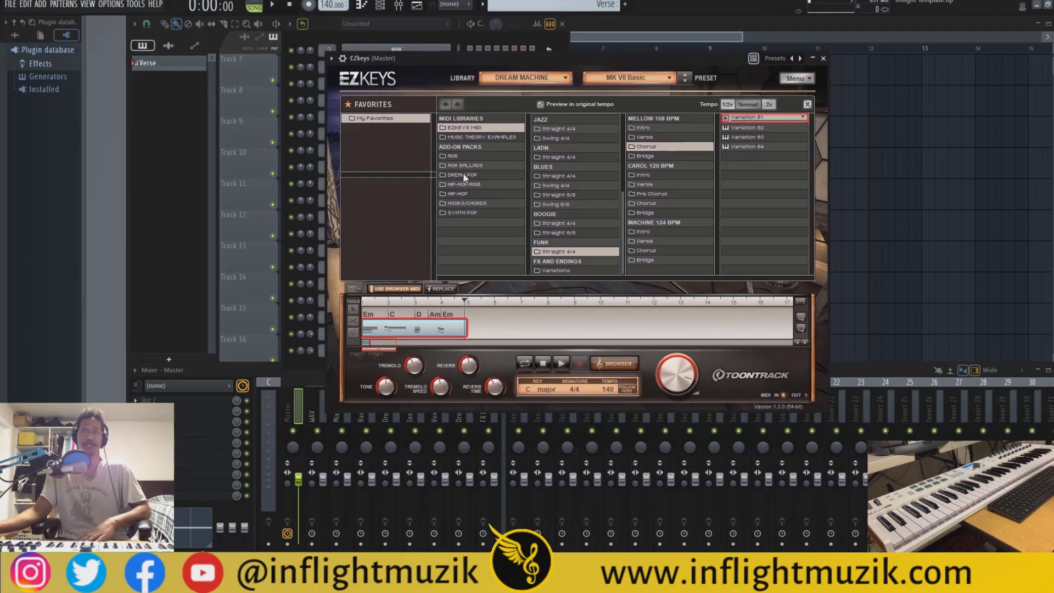
pyautogui.moveTo(520, 58)
pyautogui.mouseDown()
pyautogui.moveTo(499, 62)
pyautogui.moveTo(535, 60)
pyautogui.mouseUp()
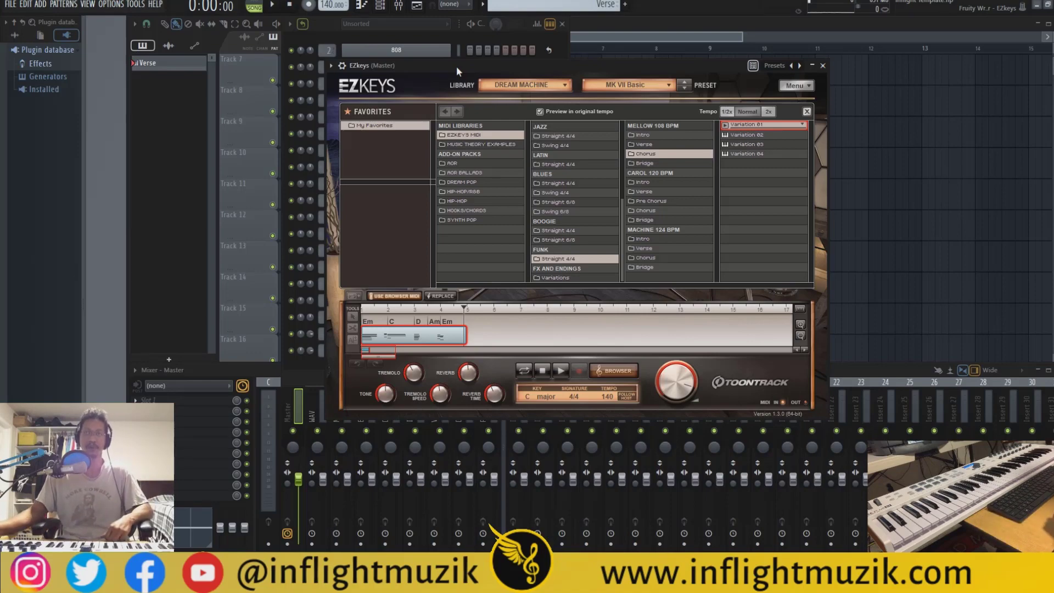
pyautogui.moveTo(457, 64); pyautogui.dragTo(560, 63)
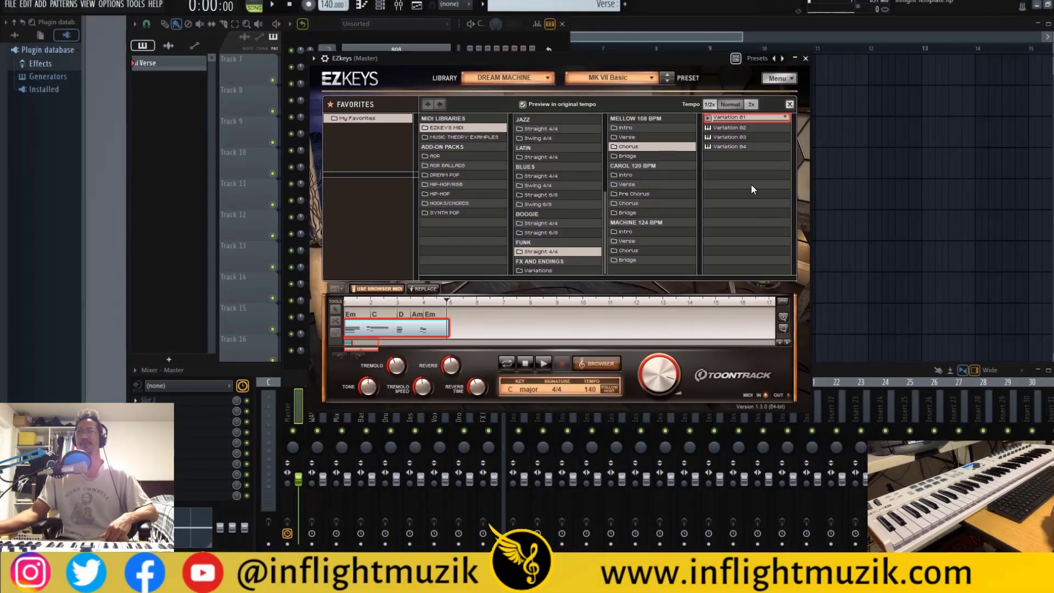
# - Apply Variation 02 from the Mellow 108 BPM Chorus folder to the EZkeys chord block and play it back with Captain Chords
pyautogui.click(726, 130)
pyautogui.press('space')
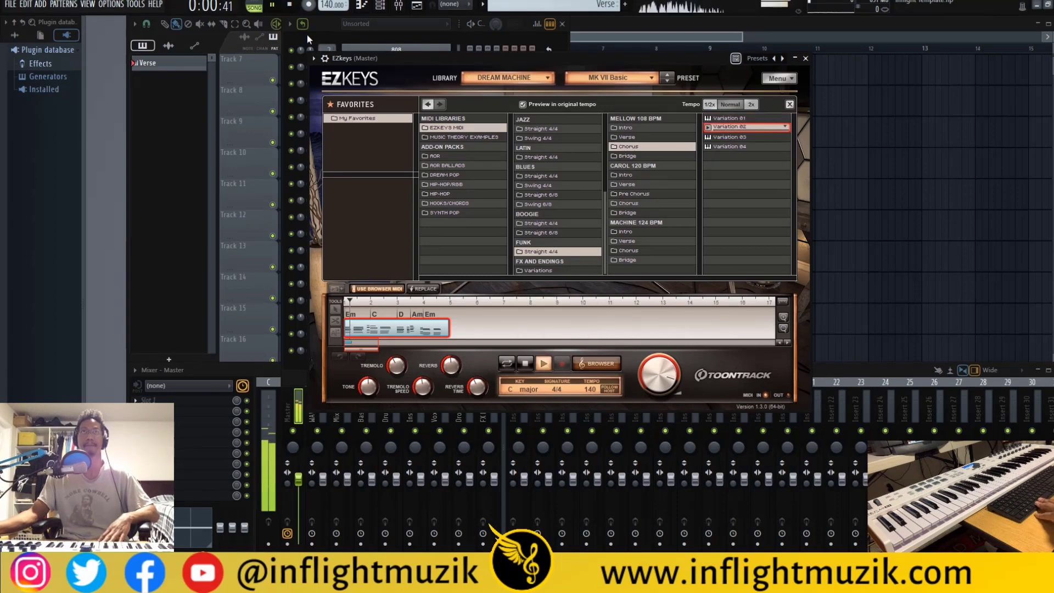
pyautogui.click(324, 27)
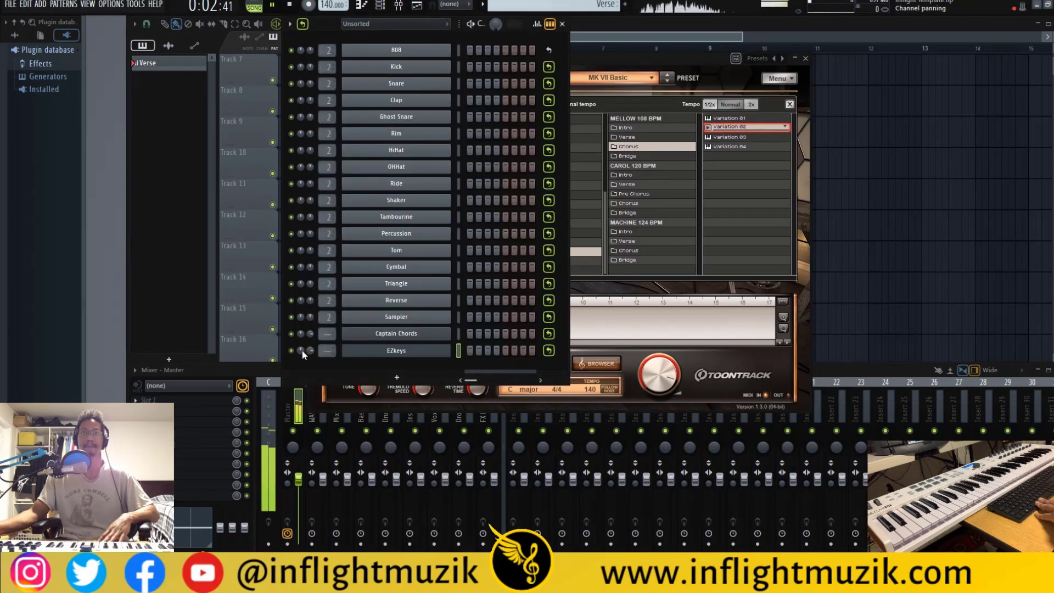
pyautogui.moveTo(604, 58); pyautogui.dragTo(719, 65)
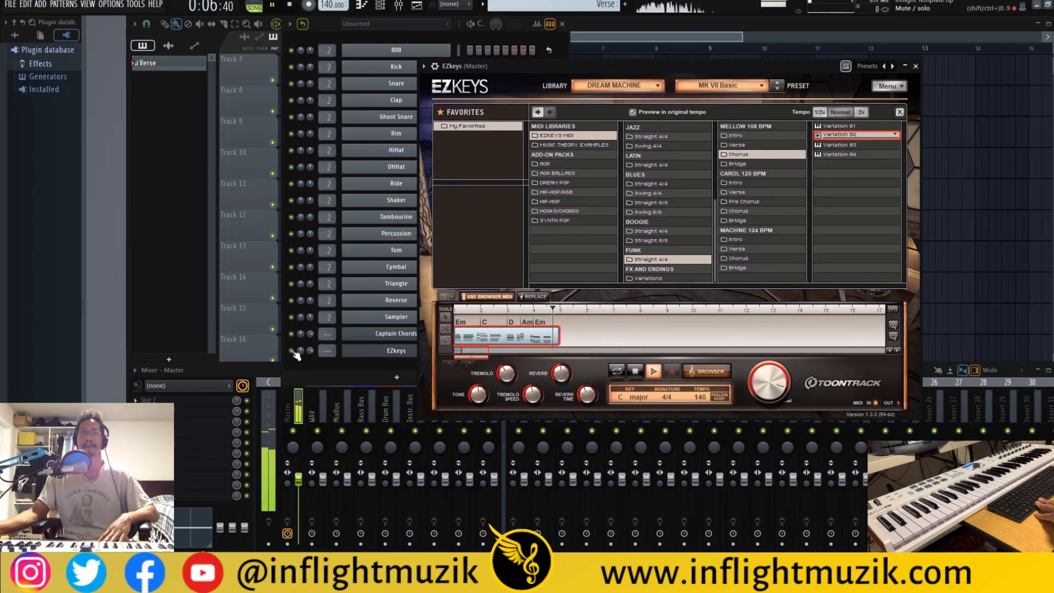
pyautogui.press('space')
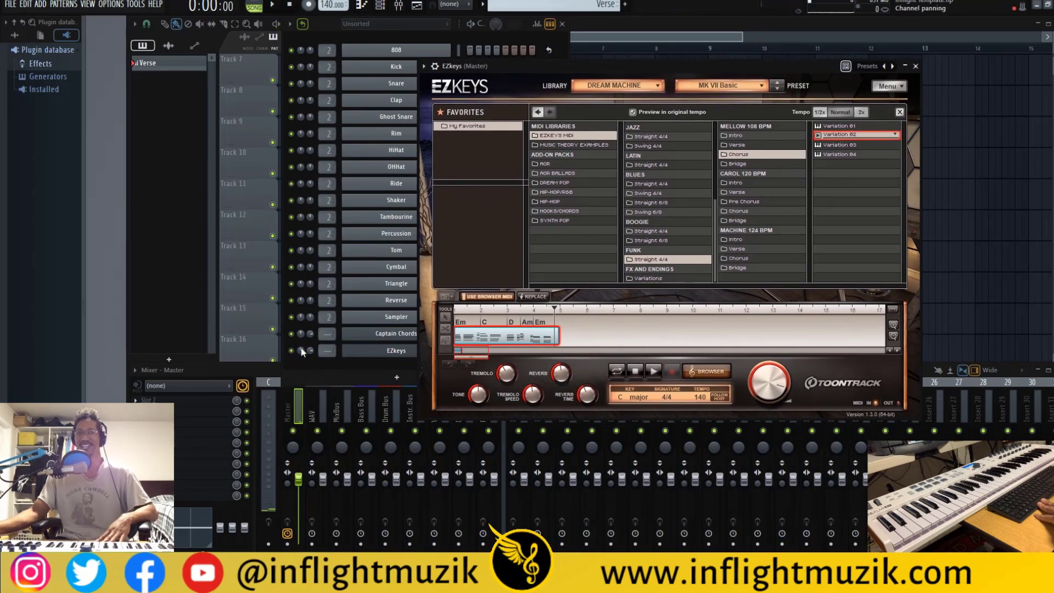
# - Set the Captain Chords channel volume to 0% and play the EZkeys block alone
pyautogui.click(311, 338)
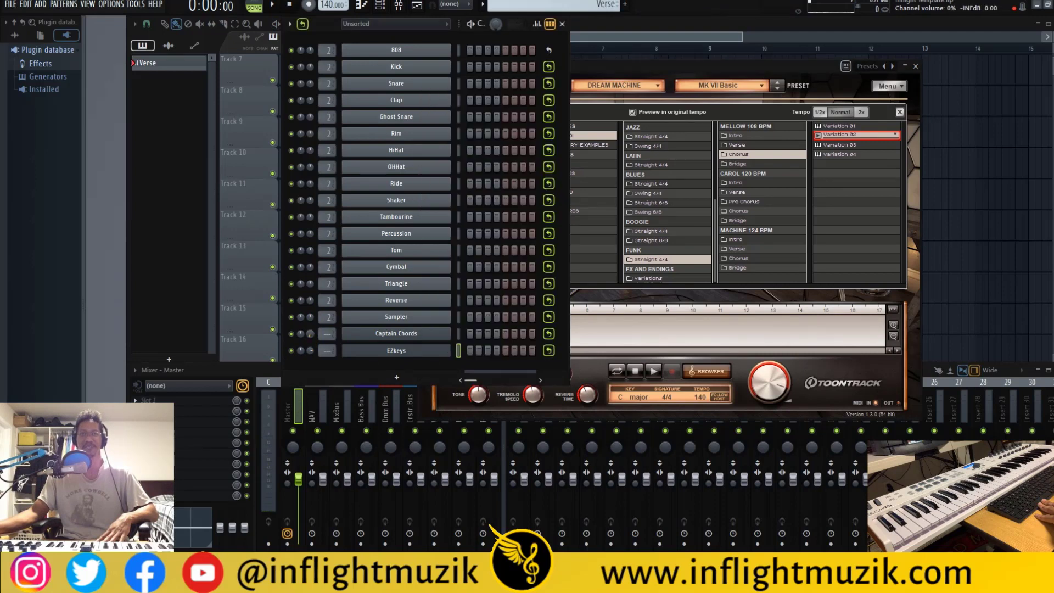
pyautogui.click(649, 66)
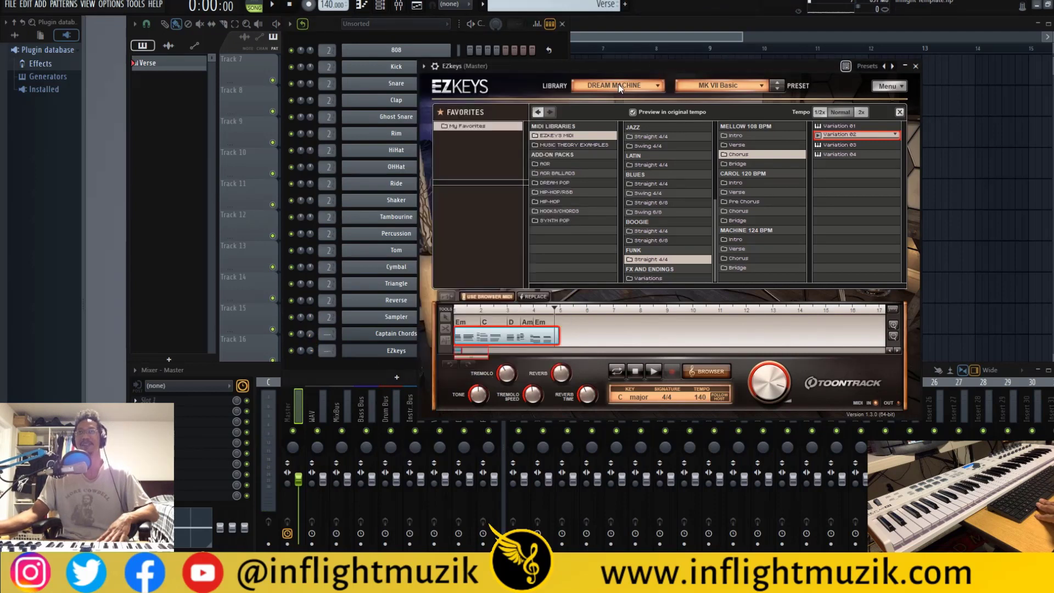
pyautogui.click(639, 376)
pyautogui.click(651, 377)
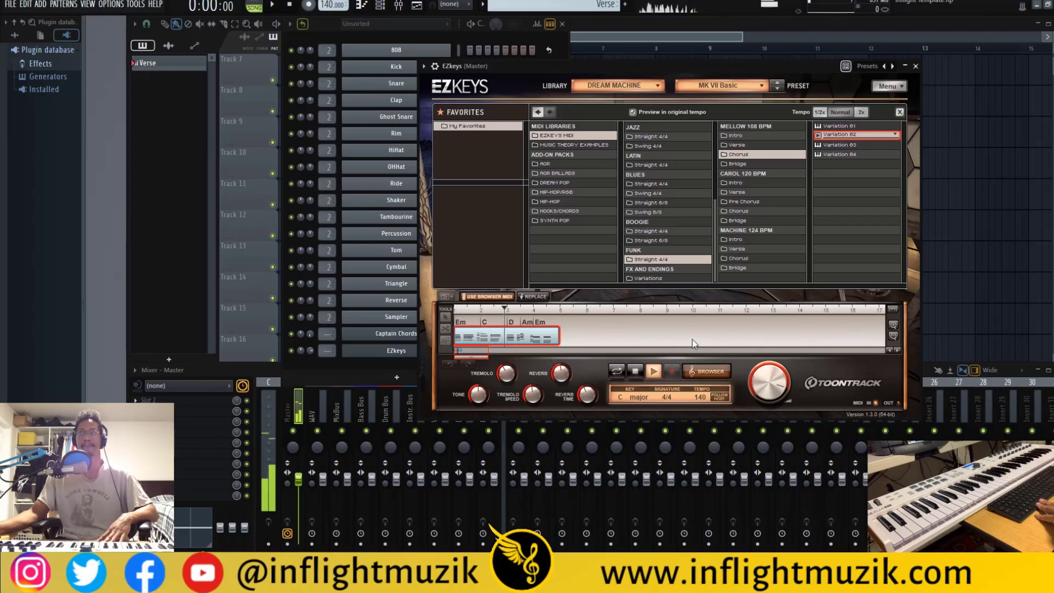
# - Apply Variation 02 from the Soul/RnB Swing 4/4, Swung 79 BPM Chorus folder to the chord block and play it in EZkeys
pyautogui.scroll(4, 661, 206)
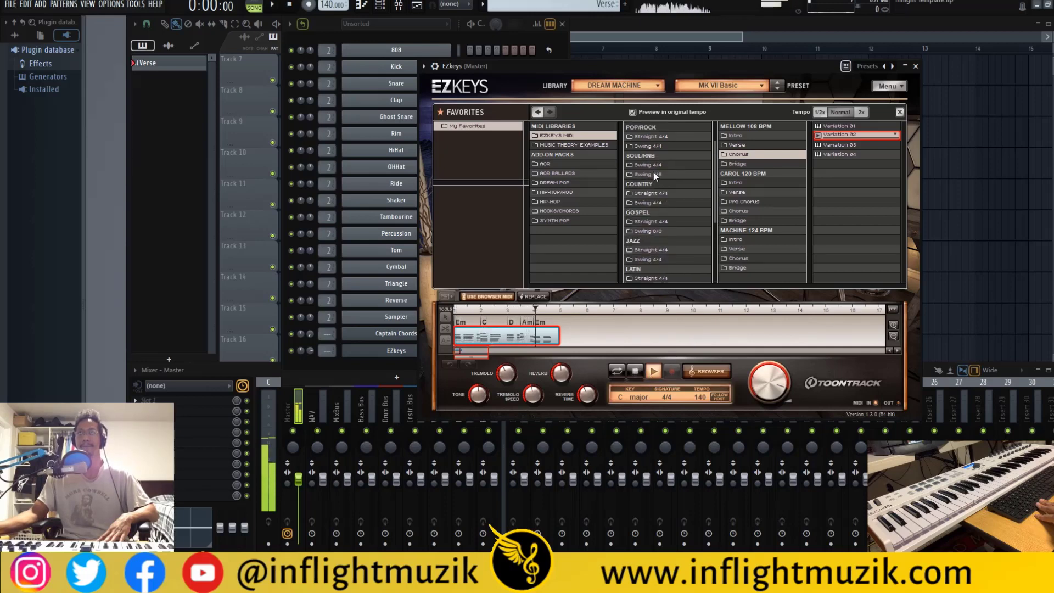
pyautogui.click(651, 165)
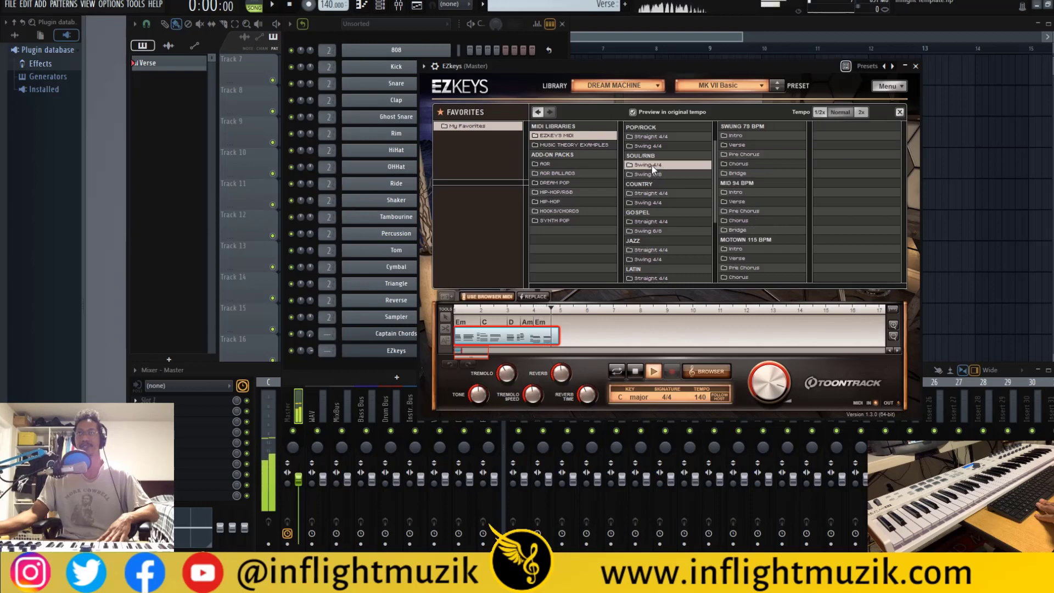
pyautogui.click(736, 163)
pyautogui.click(860, 136)
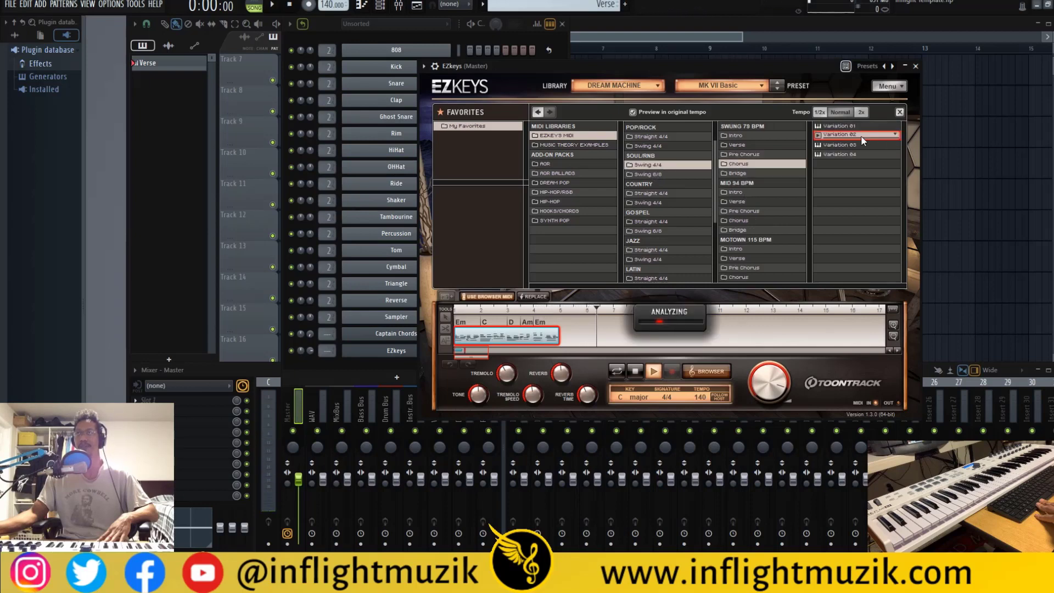
pyautogui.click(634, 373)
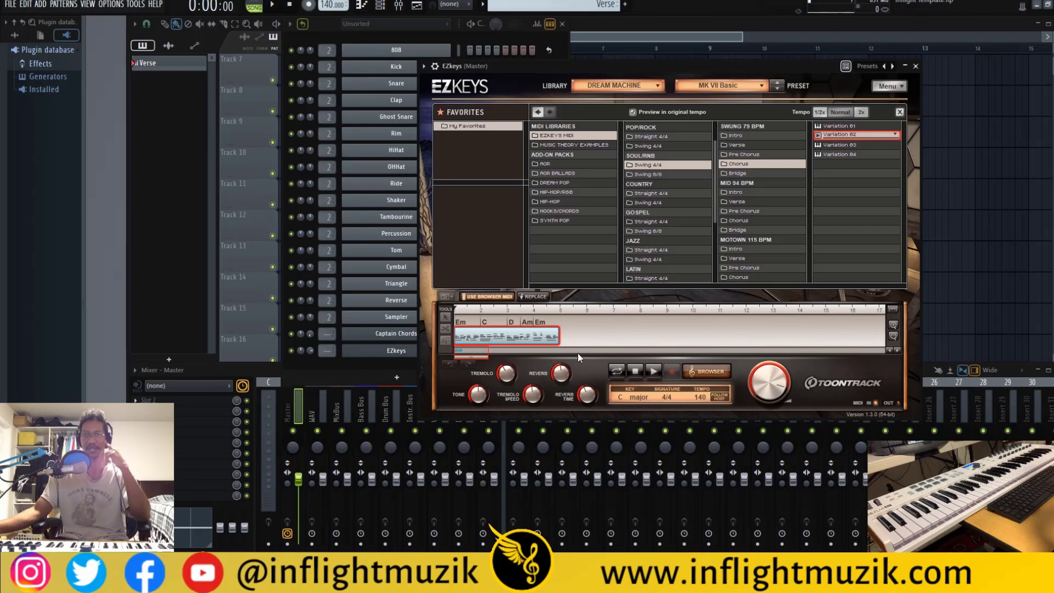
pyautogui.click(654, 375)
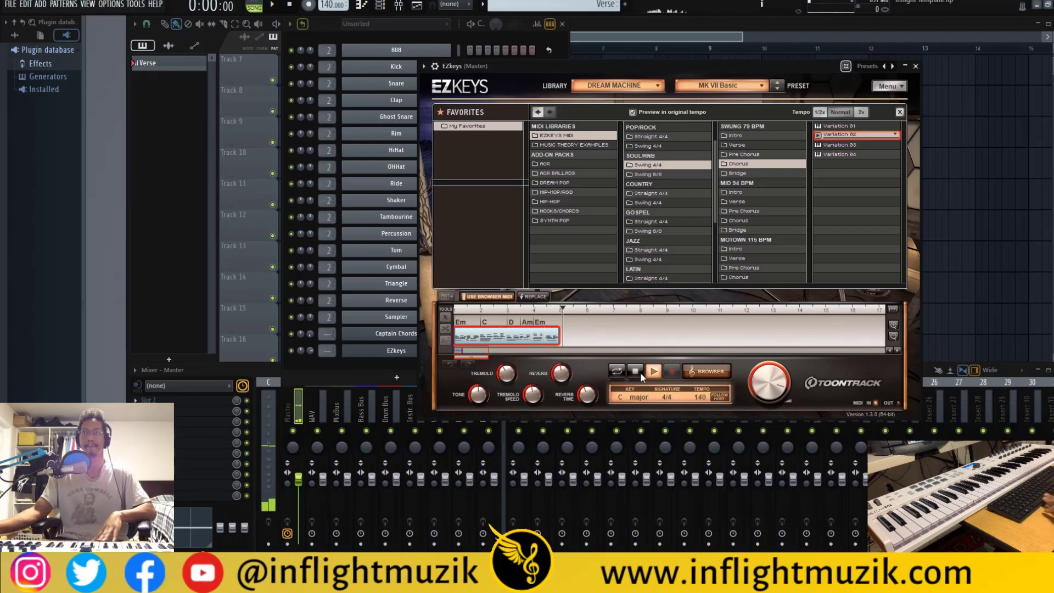
pyautogui.click(639, 372)
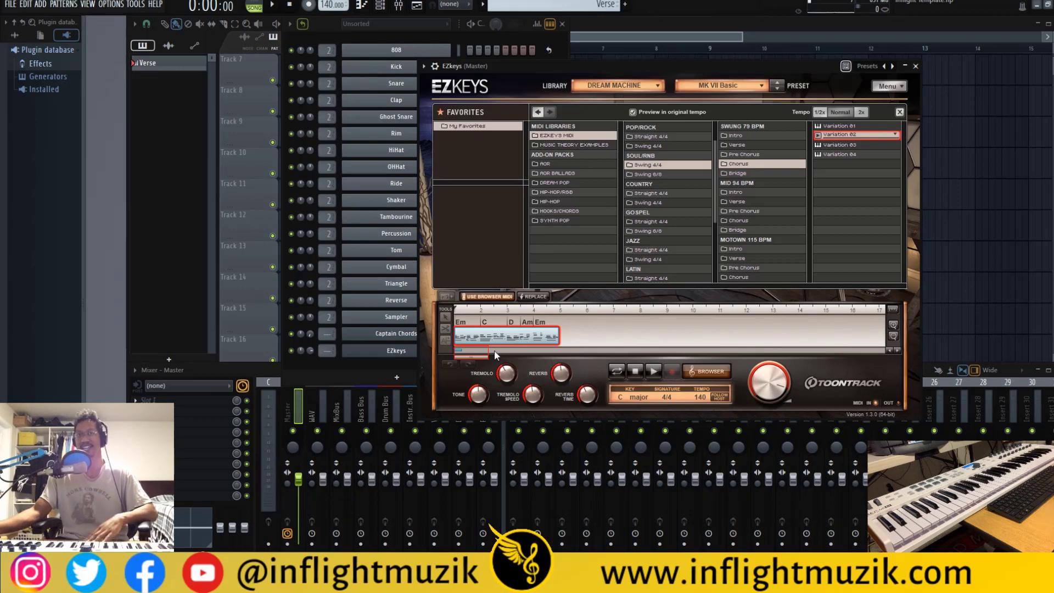
# - Reset the Captain Chords channel volume and play the swung EZkeys groove together with Captain Chords
pyautogui.rightClick(311, 335)
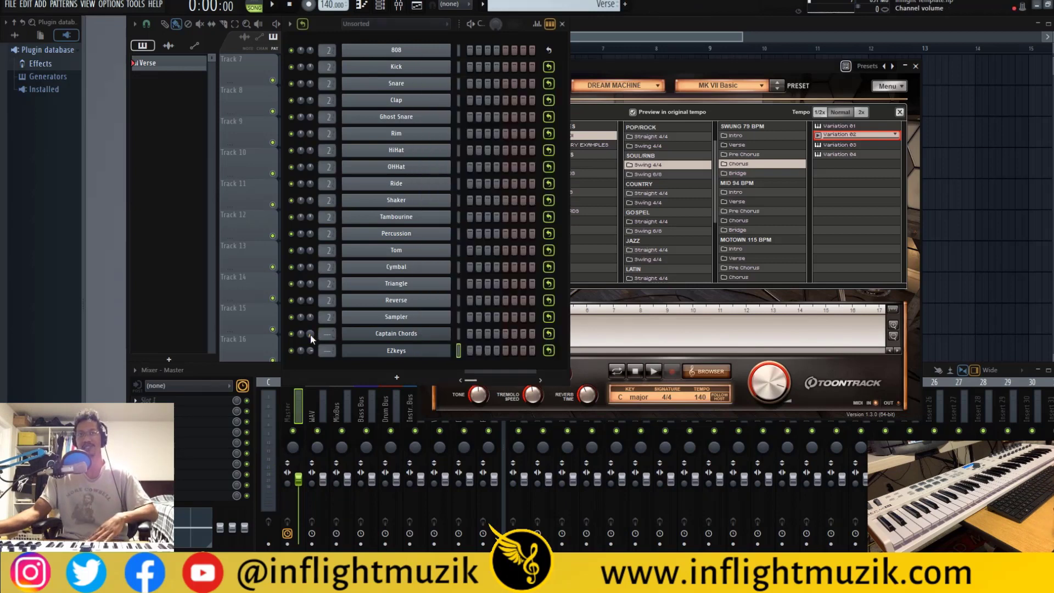
pyautogui.click(328, 342)
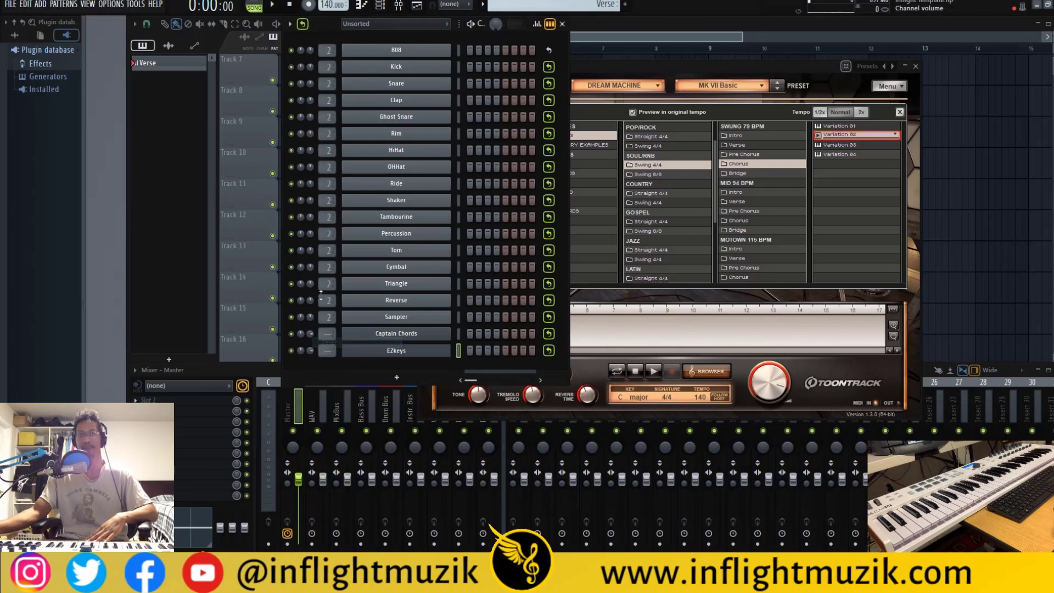
pyautogui.click(662, 77)
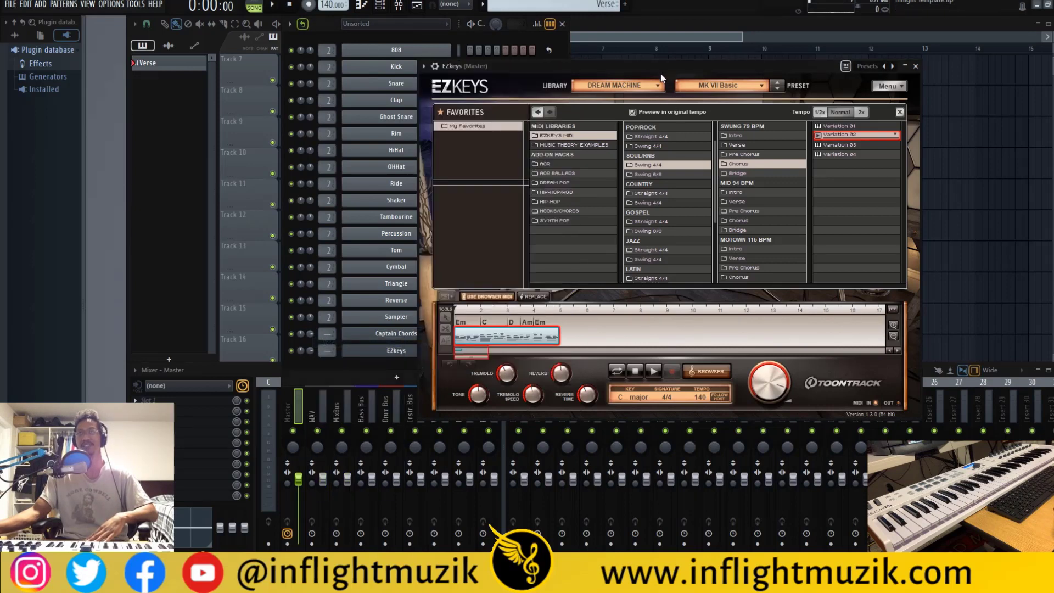
pyautogui.click(272, 7)
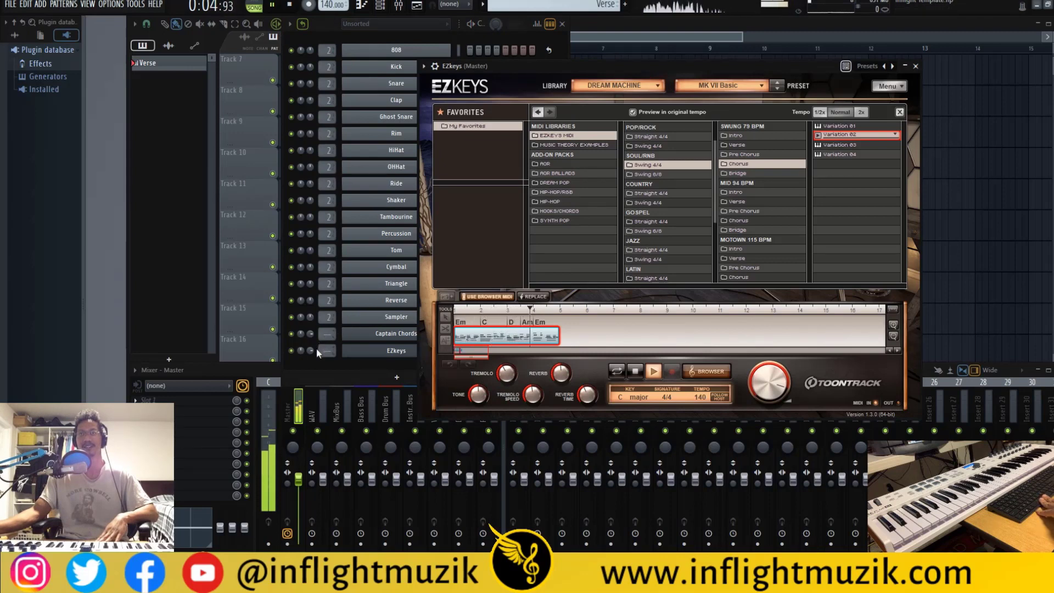
pyautogui.press('space')
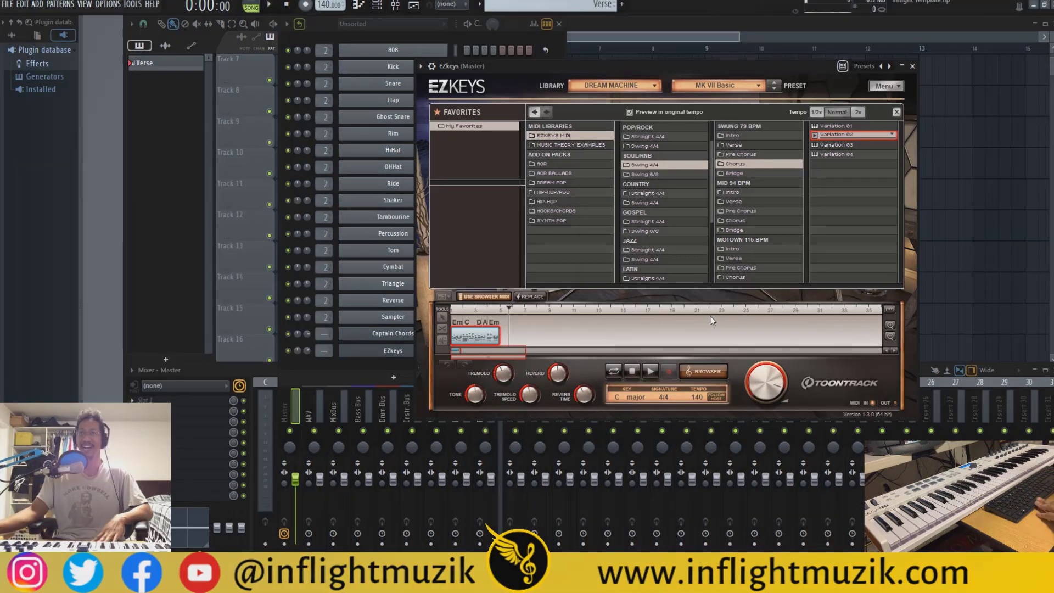
# - Audition Latin Straight 4/4, Pop Bossa 105 BPM Pre Chorus Variations 03 and 01 on the chord block with the Captain Chords channel turned down
pyautogui.scroll(-3, 713, 318)
pyautogui.scroll(3, 712, 318)
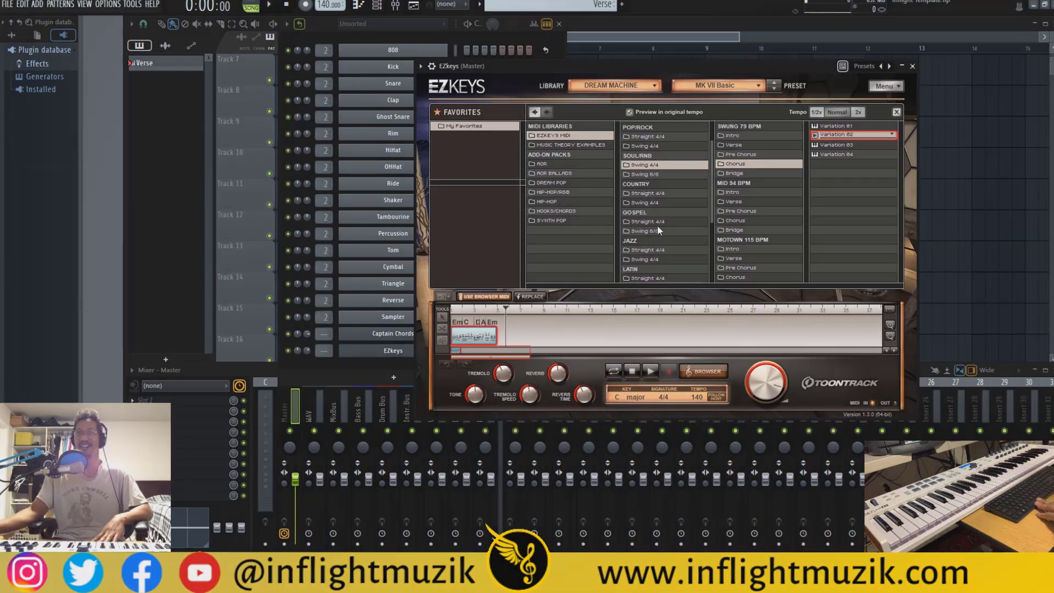
pyautogui.click(649, 372)
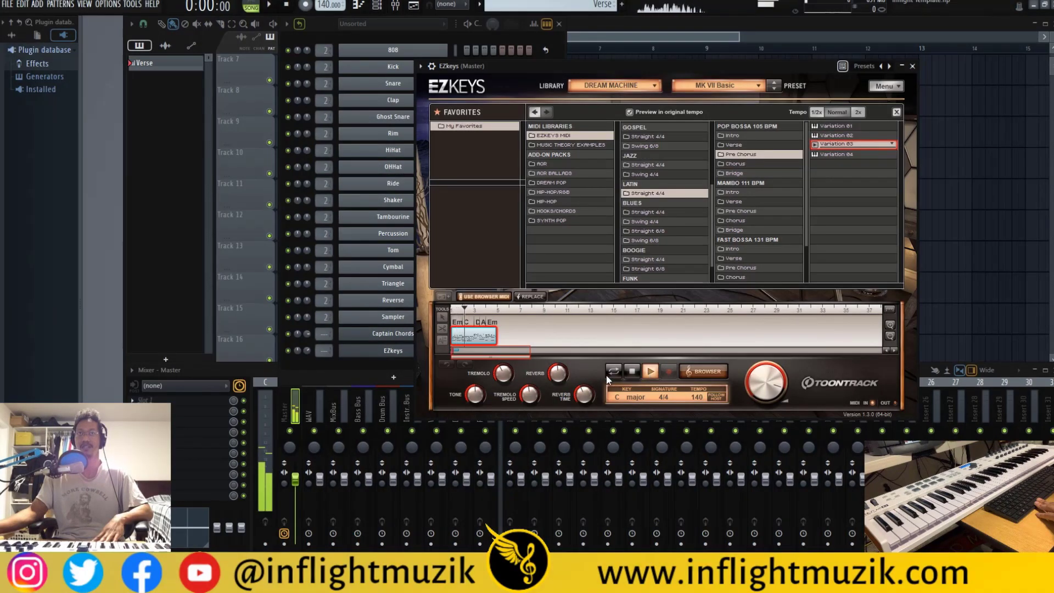
pyautogui.click(308, 339)
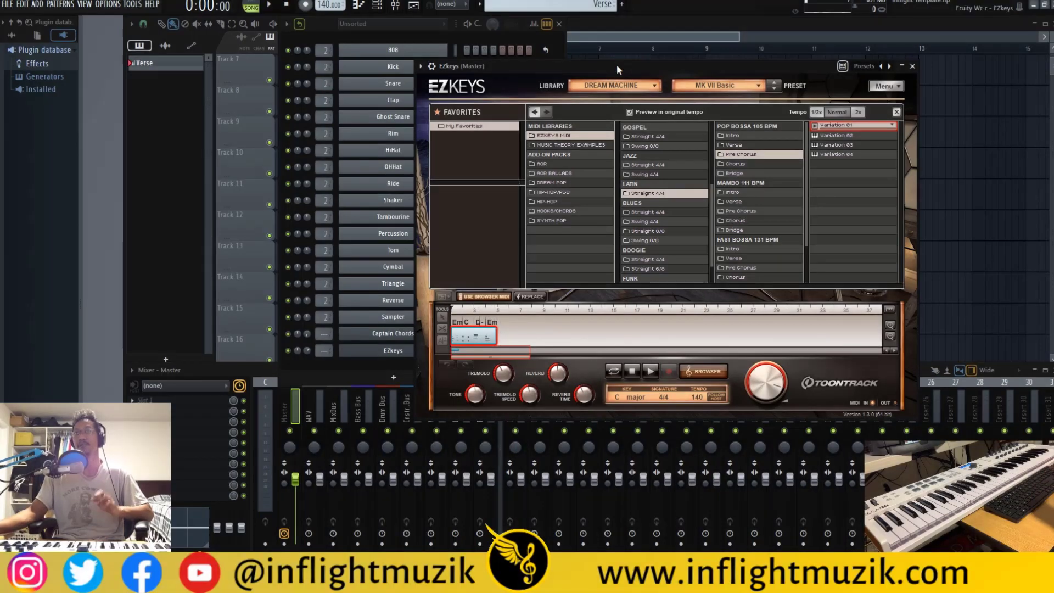
pyautogui.moveTo(617, 66); pyautogui.dragTo(517, 85)
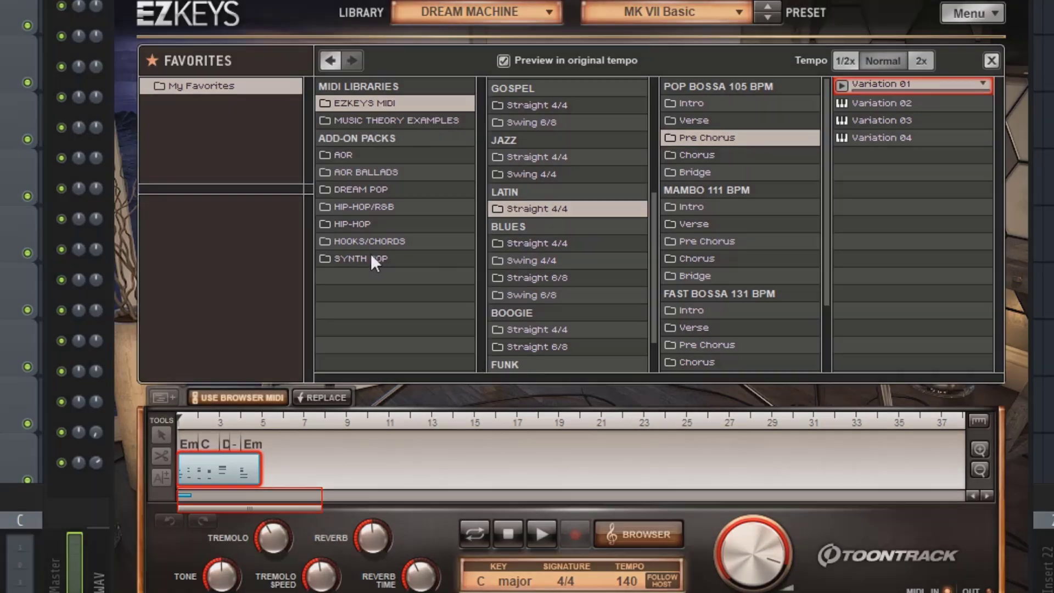
# - Try Synth Pop Chords Straight 4/4 grooves: Mirror Image 124 BPM Verse Variation 02, and Variation 04 from the Pre Chorus above it, playing the latter
pyautogui.click(372, 256)
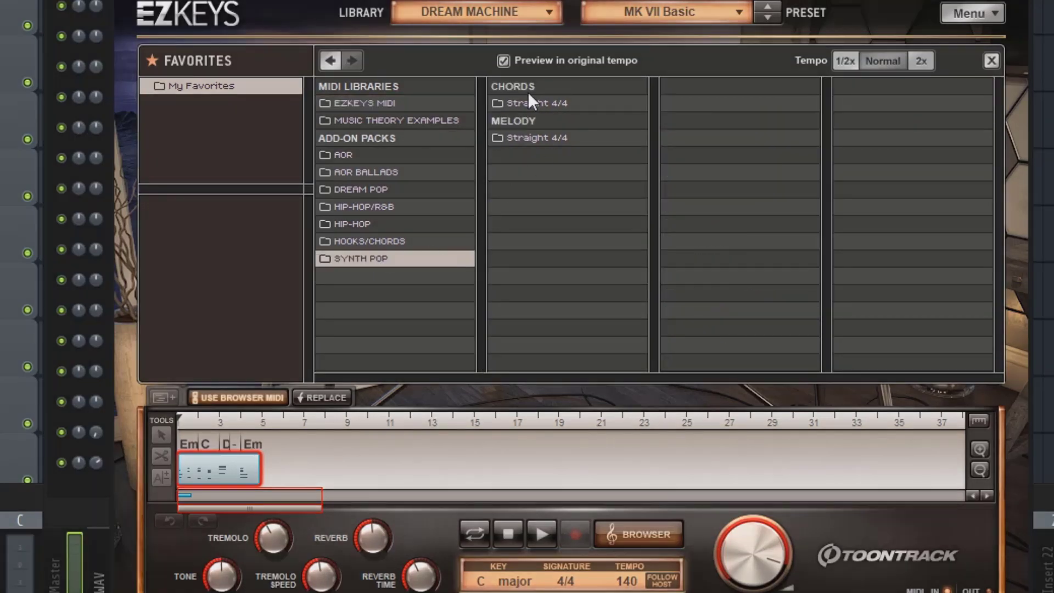
pyautogui.click(519, 103)
pyautogui.scroll(-10, 709, 239)
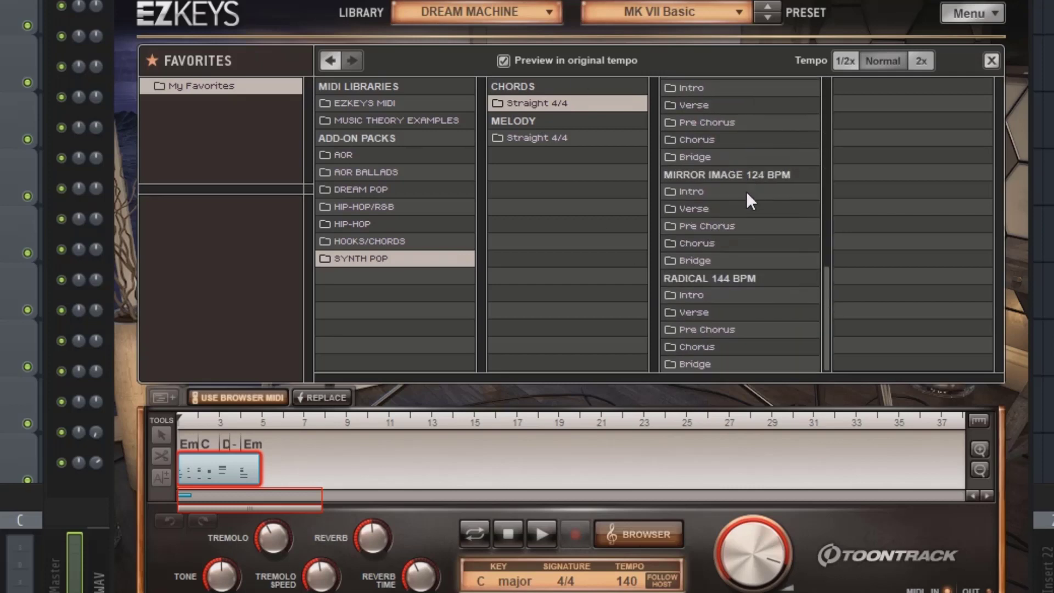
pyautogui.click(693, 208)
pyautogui.click(890, 103)
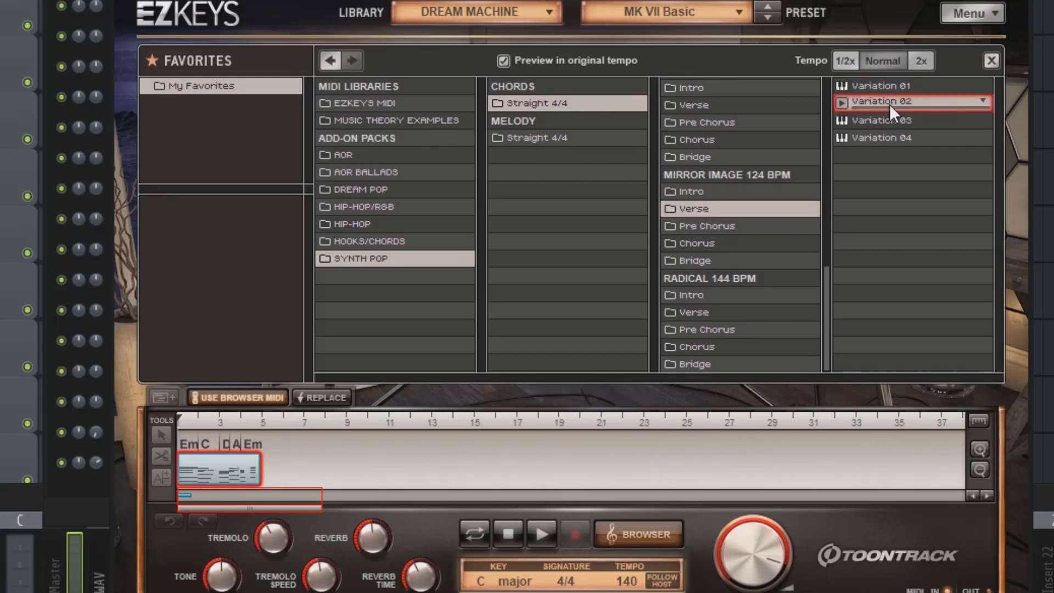
pyautogui.press('space')
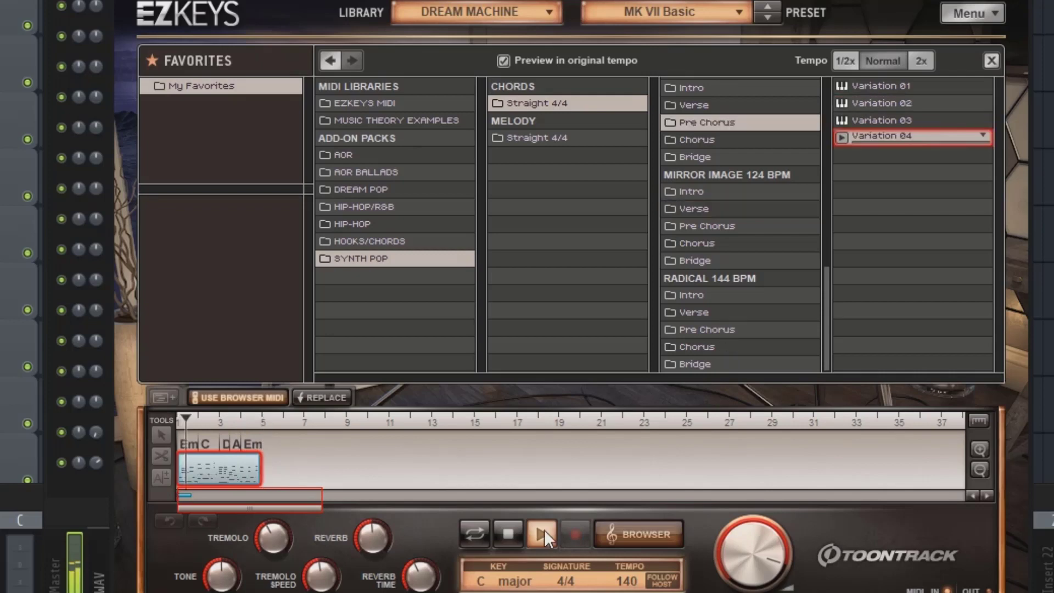
pyautogui.click(513, 529)
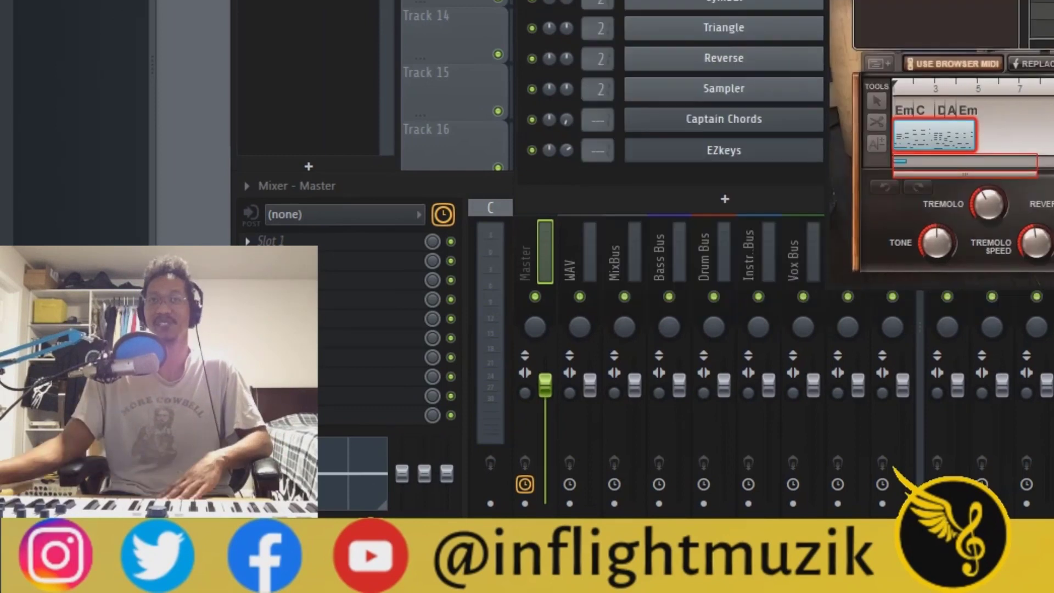
# - Open Captain Chords to review its verse chord progression, and close its window
pyautogui.click(706, 124)
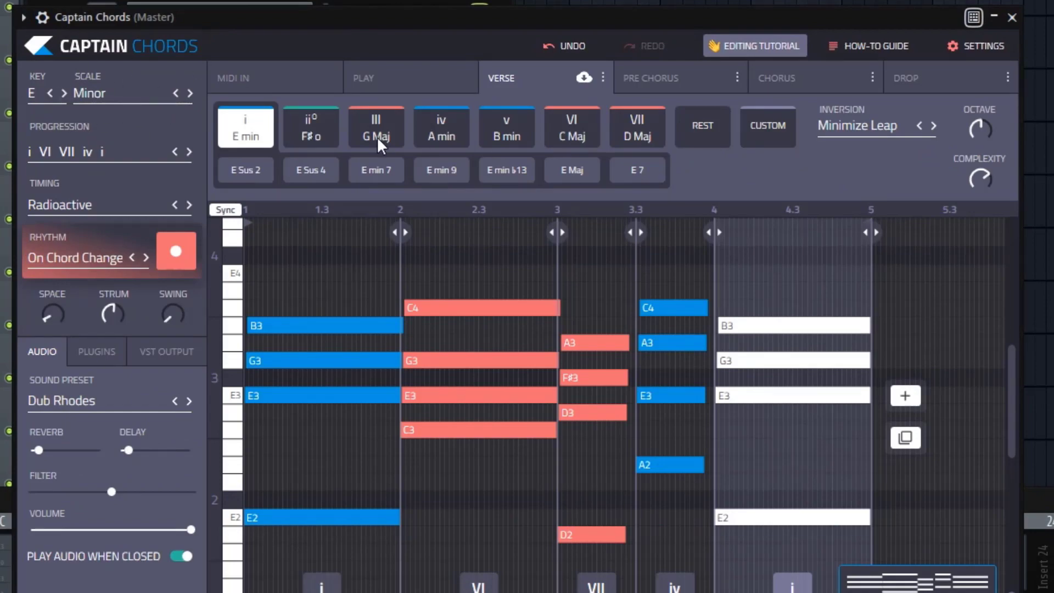
pyautogui.click(1011, 17)
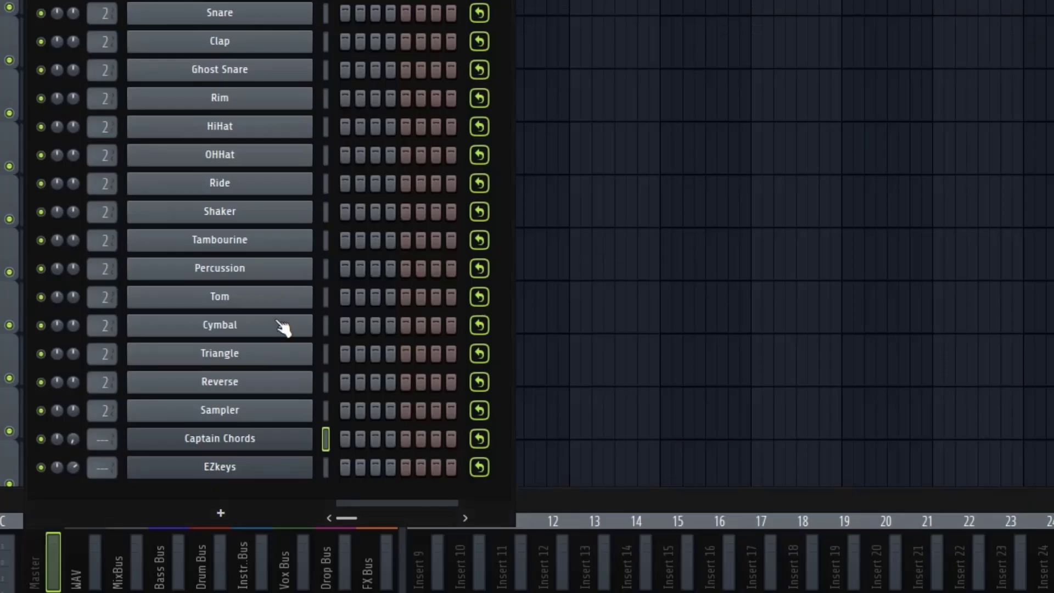
# - Open EZkeys and examine the first Em chord's alternatives in the chord wheel, including its extension and inversion details, and dismiss the wheel
pyautogui.click(211, 474)
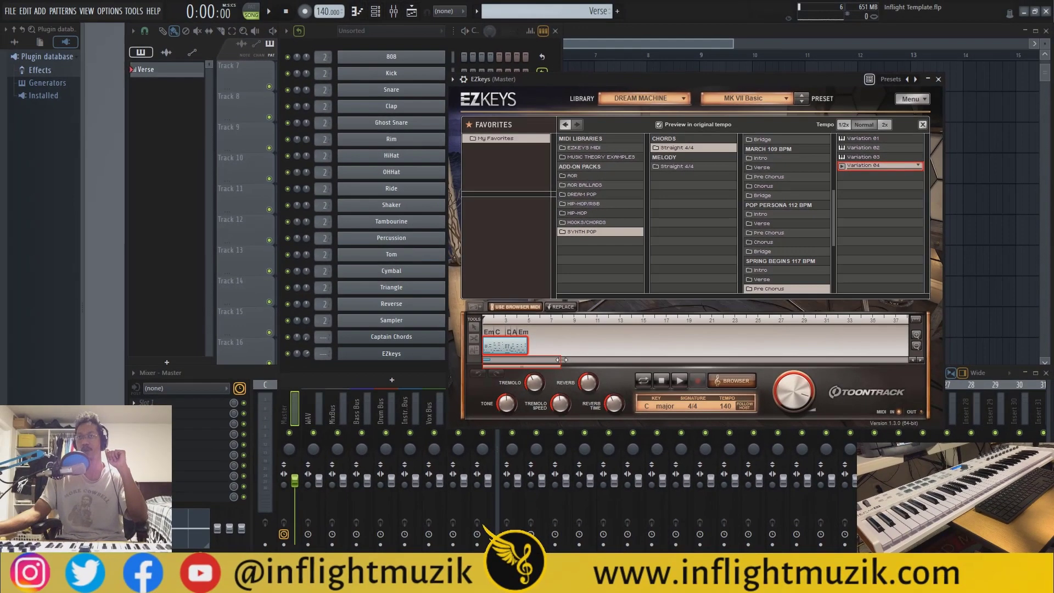
pyautogui.moveTo(560, 359); pyautogui.dragTo(497, 360)
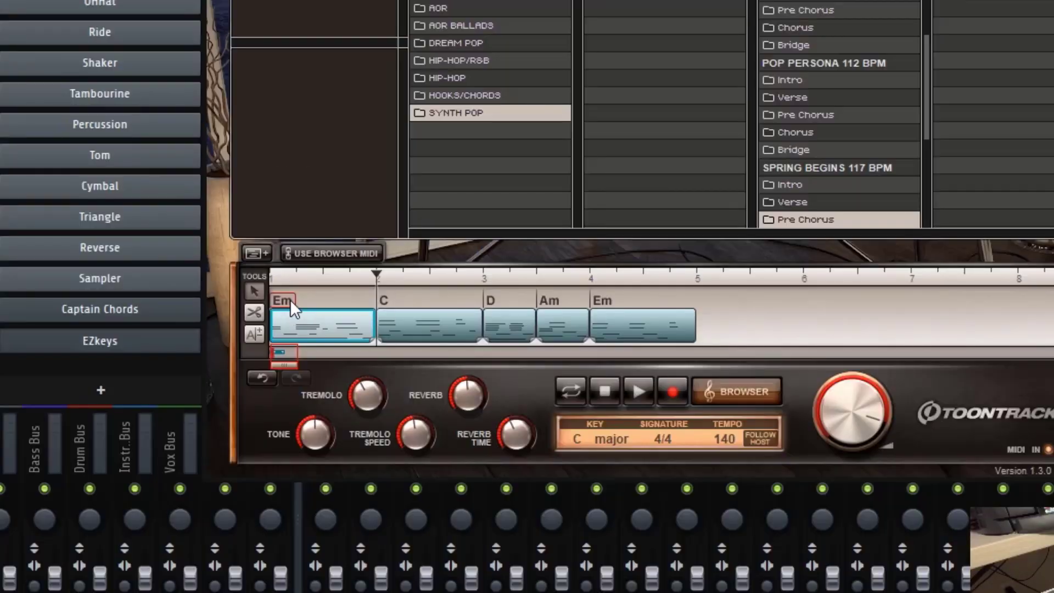
pyautogui.click(290, 301)
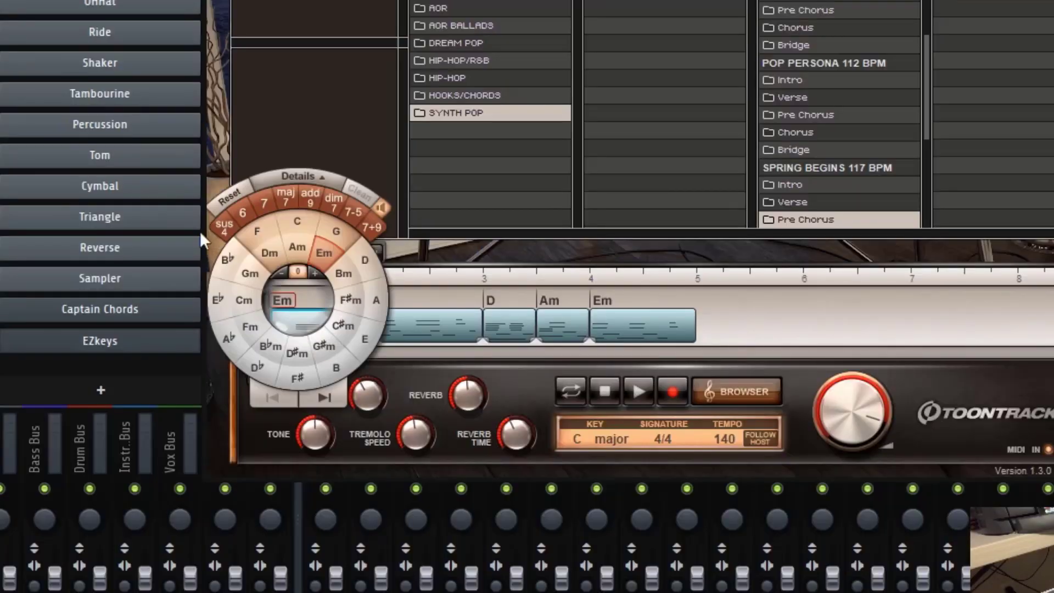
pyautogui.click(318, 249)
pyautogui.click(299, 176)
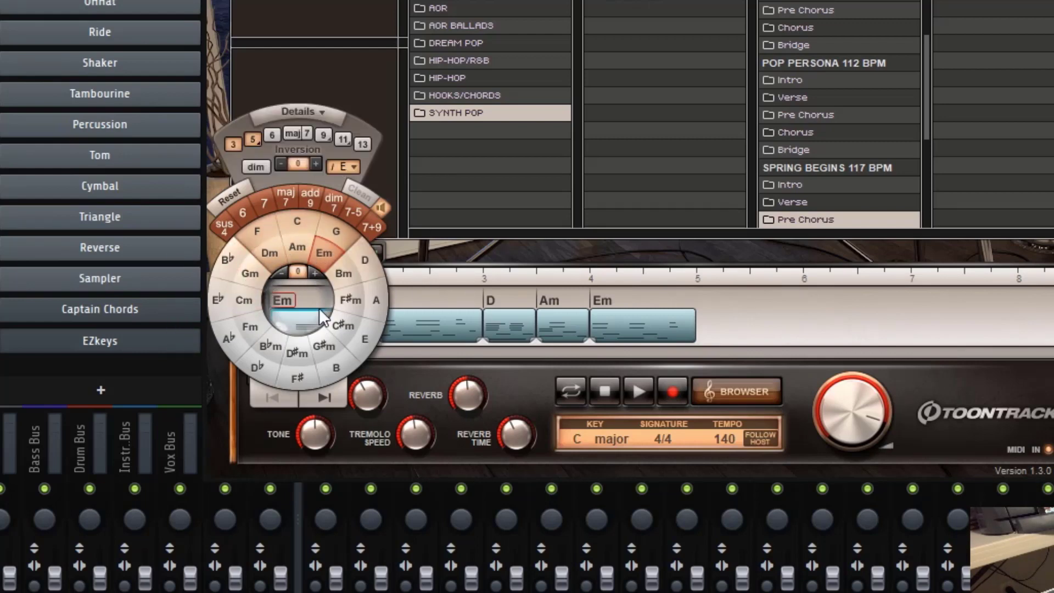
pyautogui.click(298, 113)
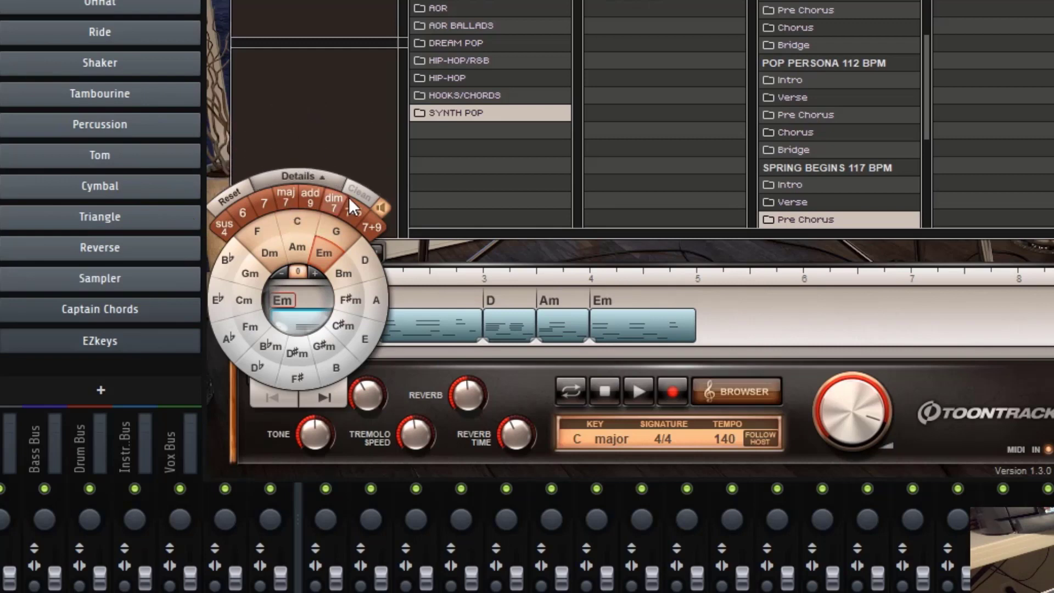
pyautogui.click(821, 346)
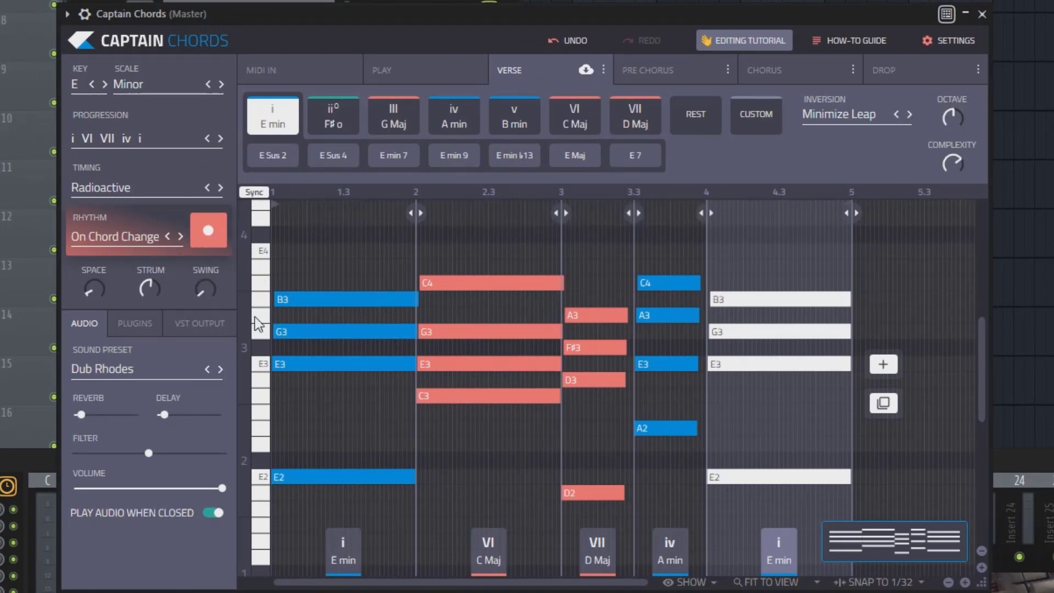
# - Close the Captain Chords window, reopen EZkeys and reposition its window nearer the middle of the workspace
pyautogui.click(983, 14)
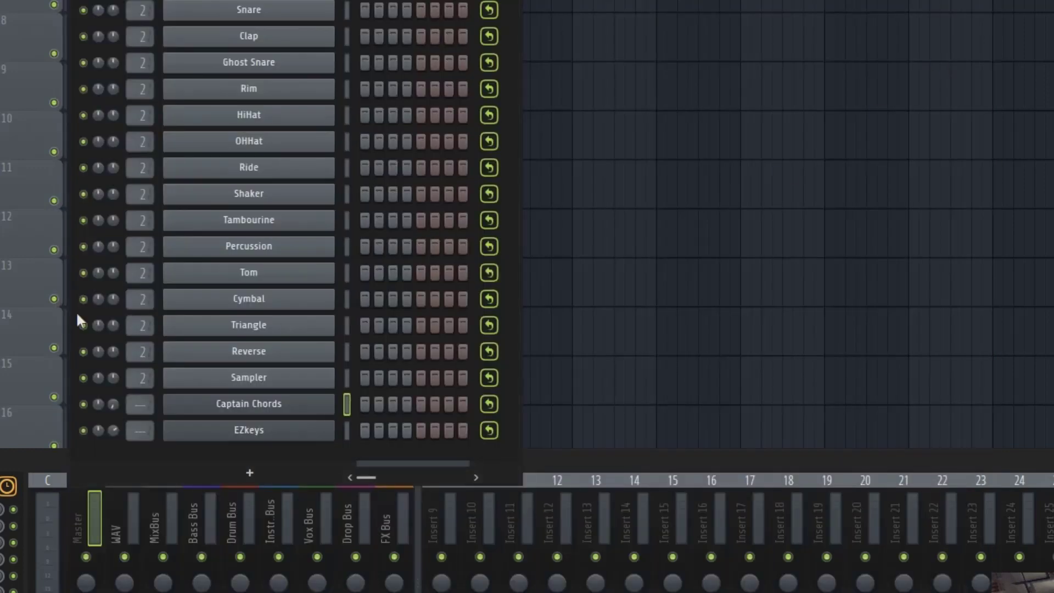
pyautogui.click(232, 435)
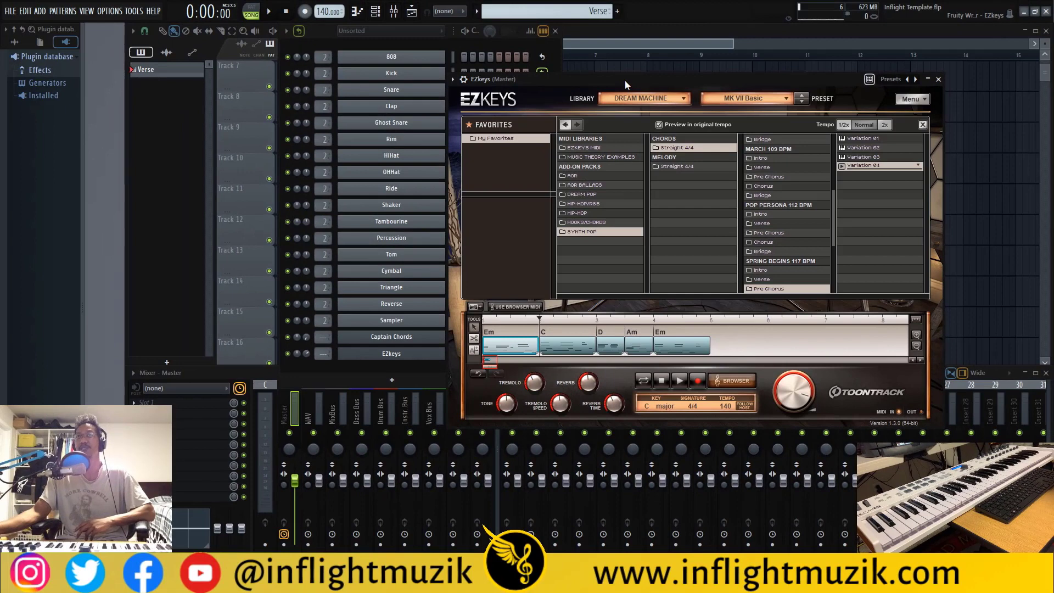
pyautogui.moveTo(625, 81); pyautogui.dragTo(453, 94)
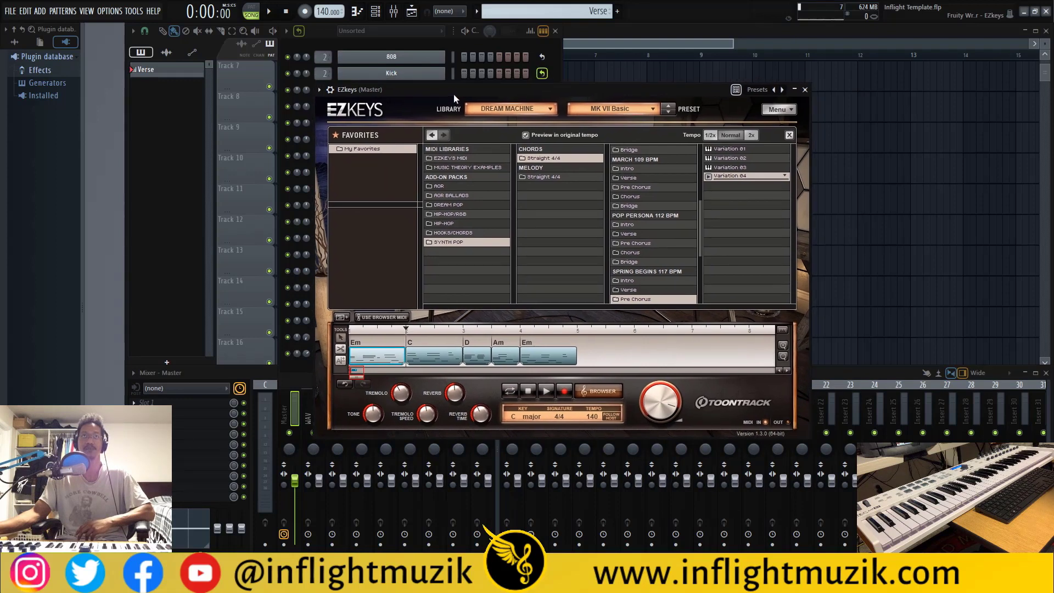